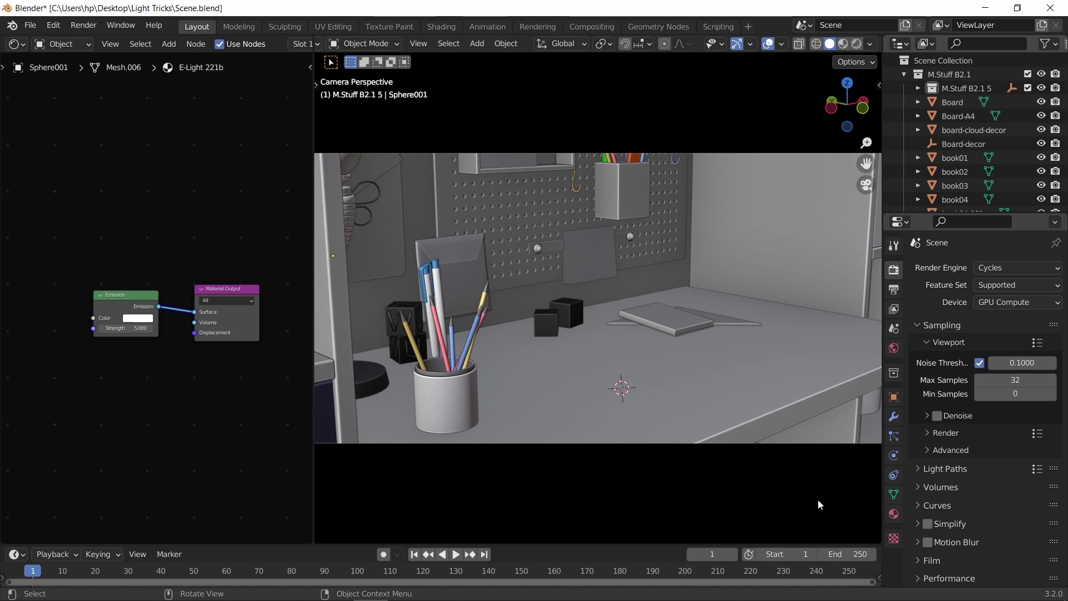
Step: Switch the viewport to Rendered shading and show Sphere001's E-Light 221b material settings
key("z")
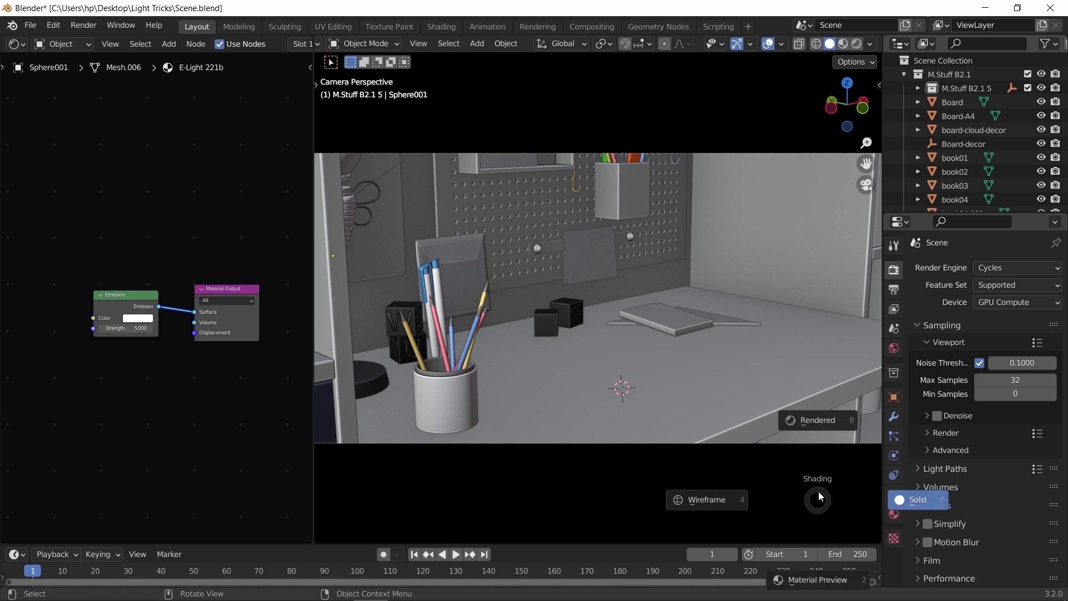
left_click(818, 429)
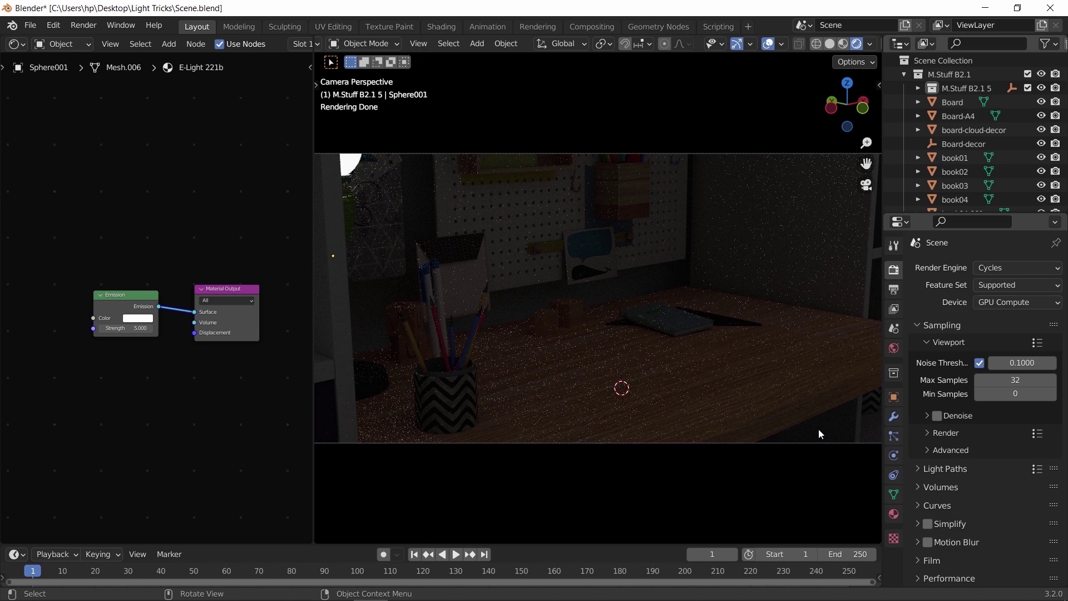
left_click(893, 514)
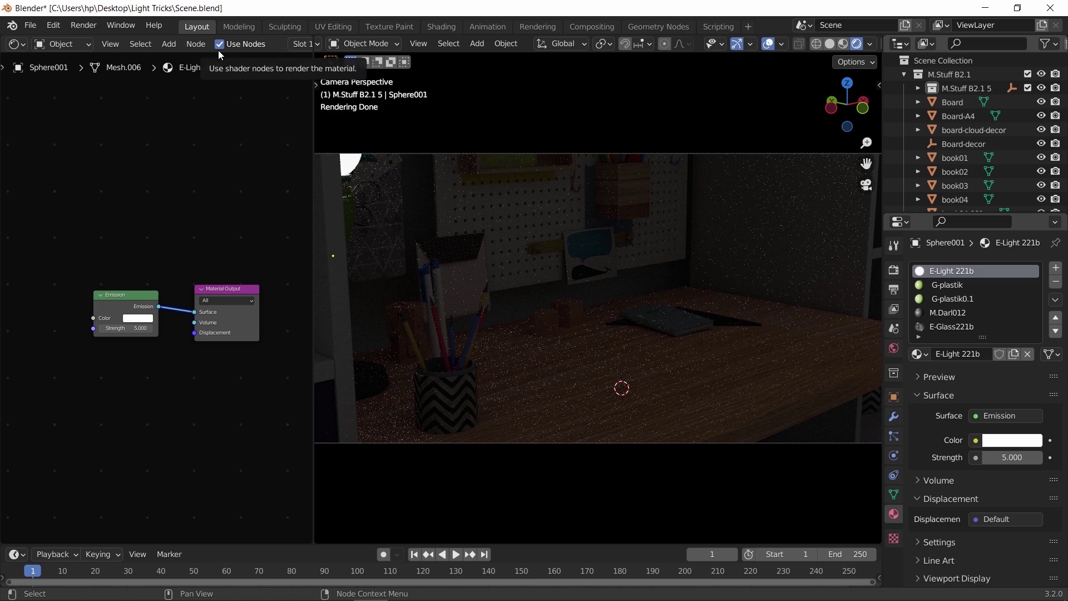
Step: Add a Light Path node and connect its Is Singular Ray output to the lamp Emission Strength
scroll(85, 378, "up", 3)
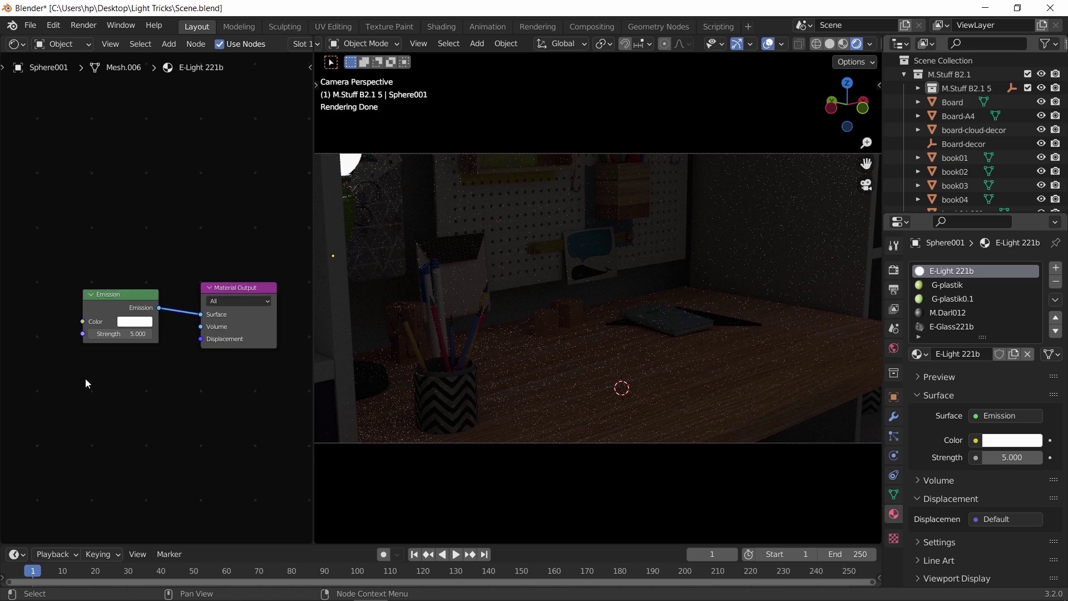
middle_click_drag(94, 419, 173, 421)
key("shift+a")
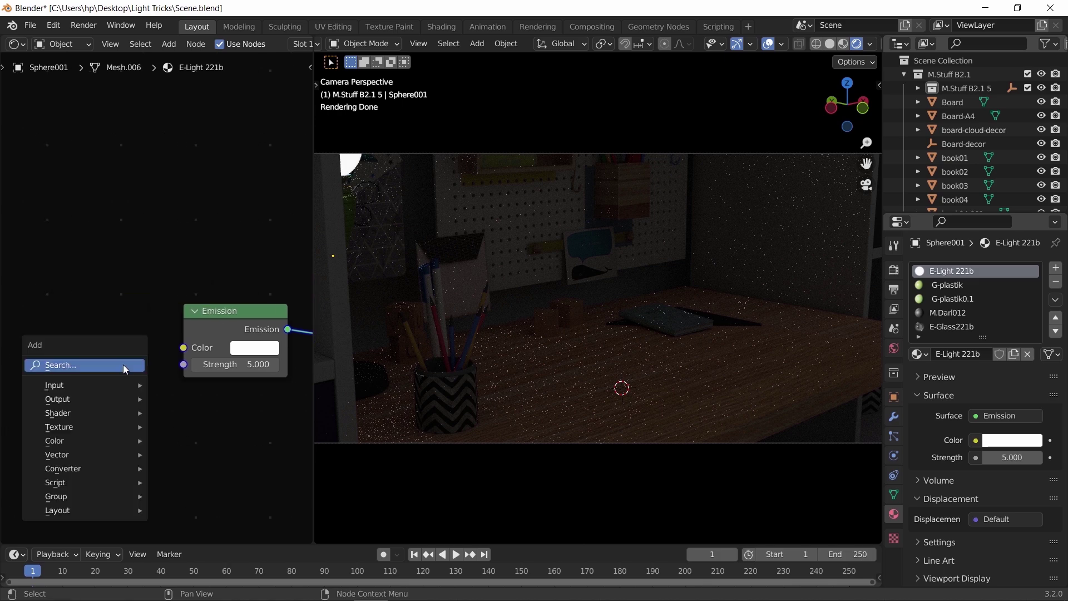
left_click(125, 367)
type("light path")
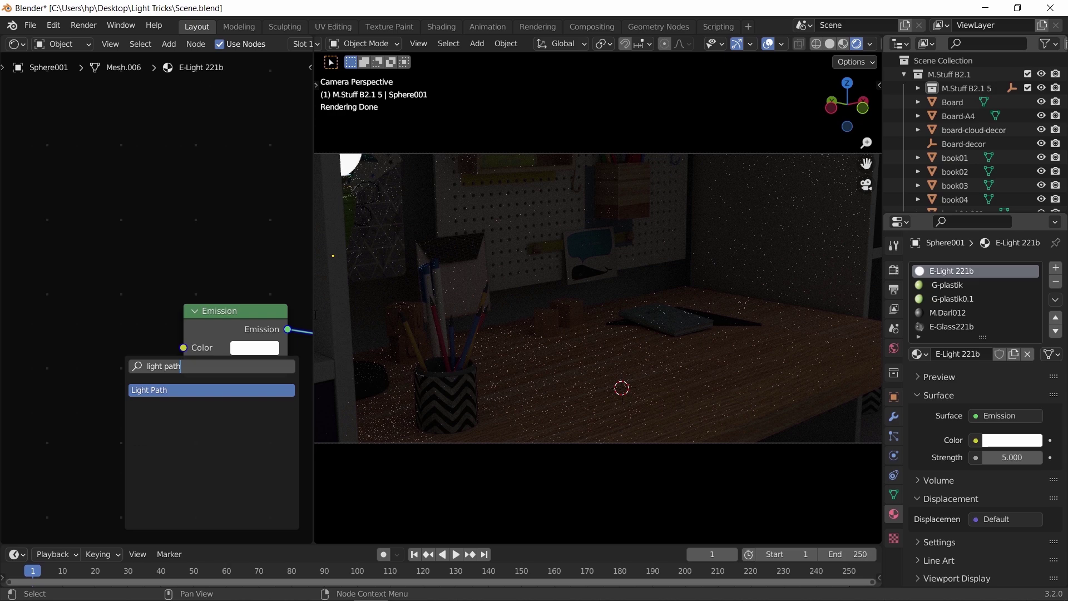
left_click(170, 390)
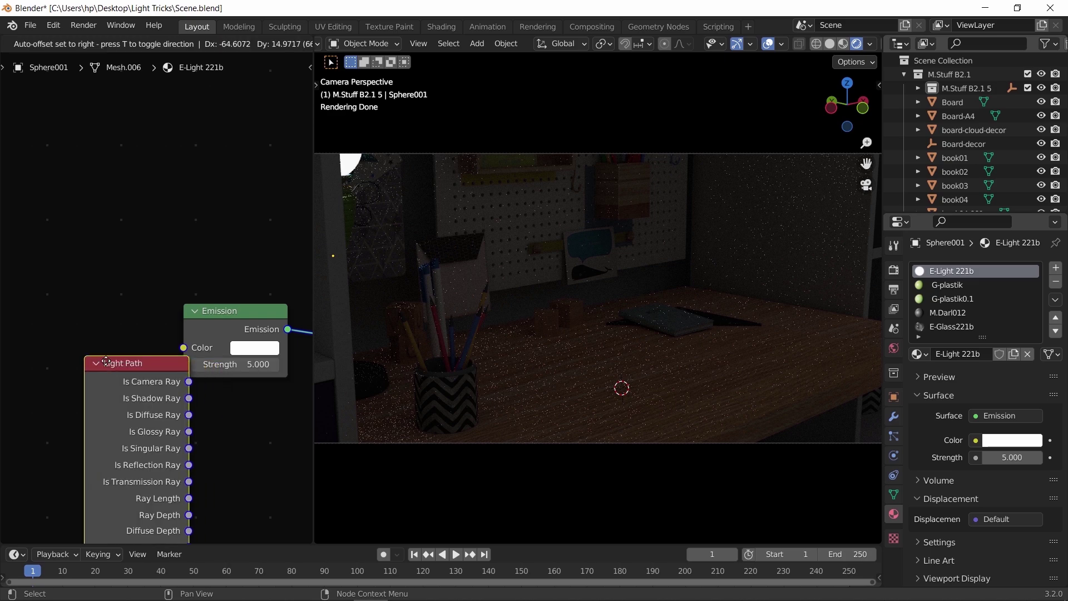
left_click(163, 260)
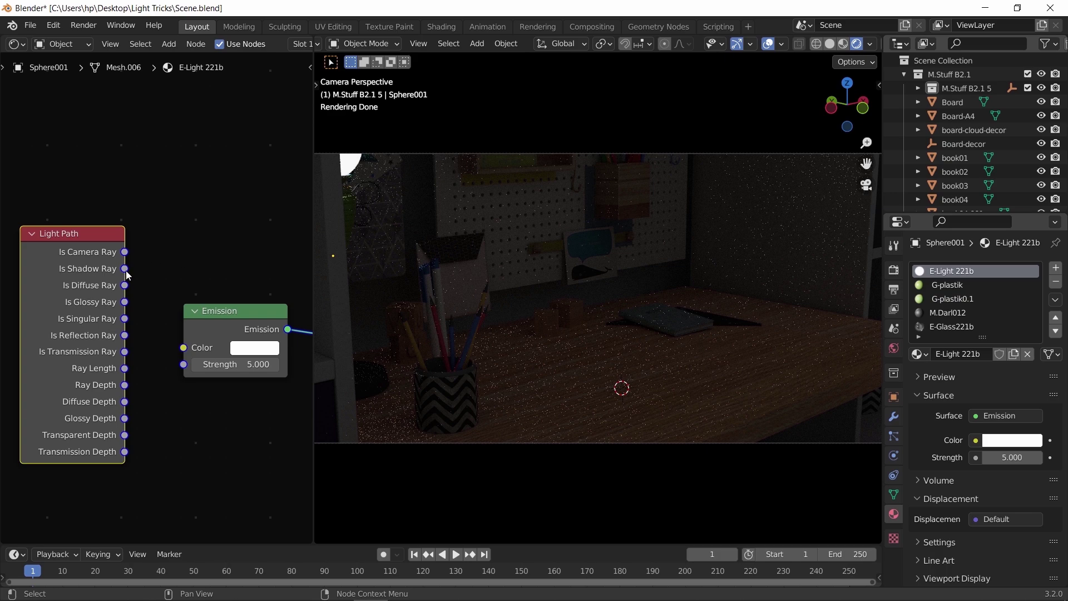
left_click_drag(124, 268, 213, 245)
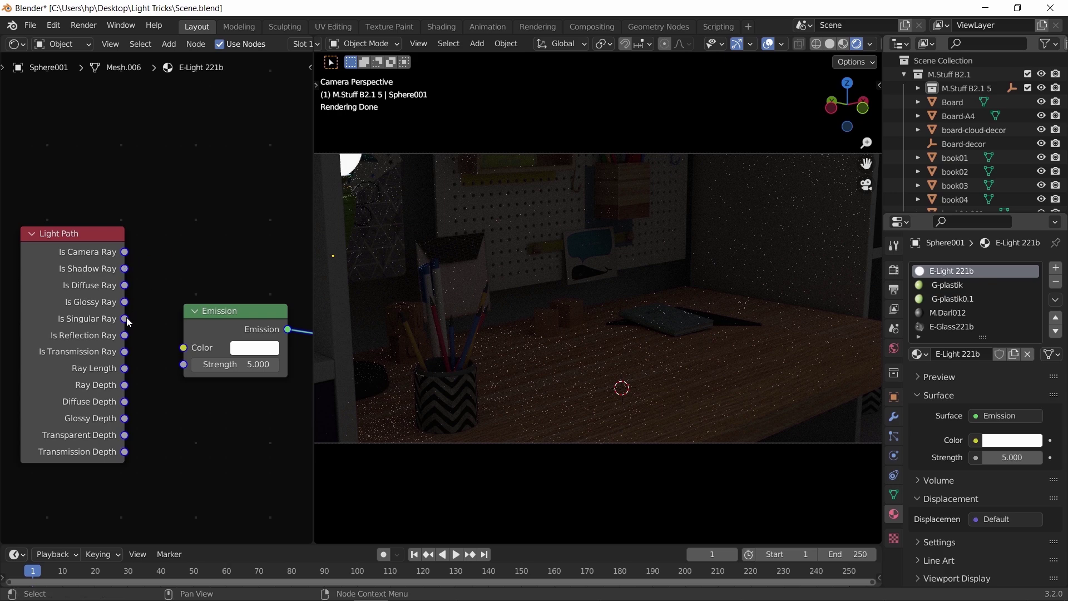
left_click_drag(126, 319, 184, 366)
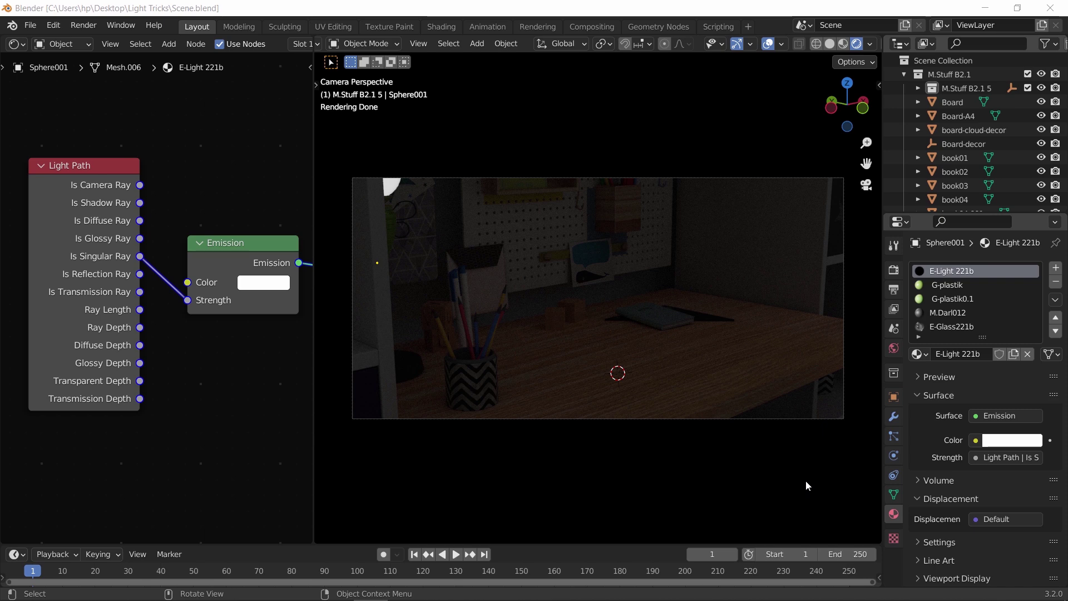
Step: Make the Spot light visible in the Outliner and select it
scroll(983, 167, "down", 10)
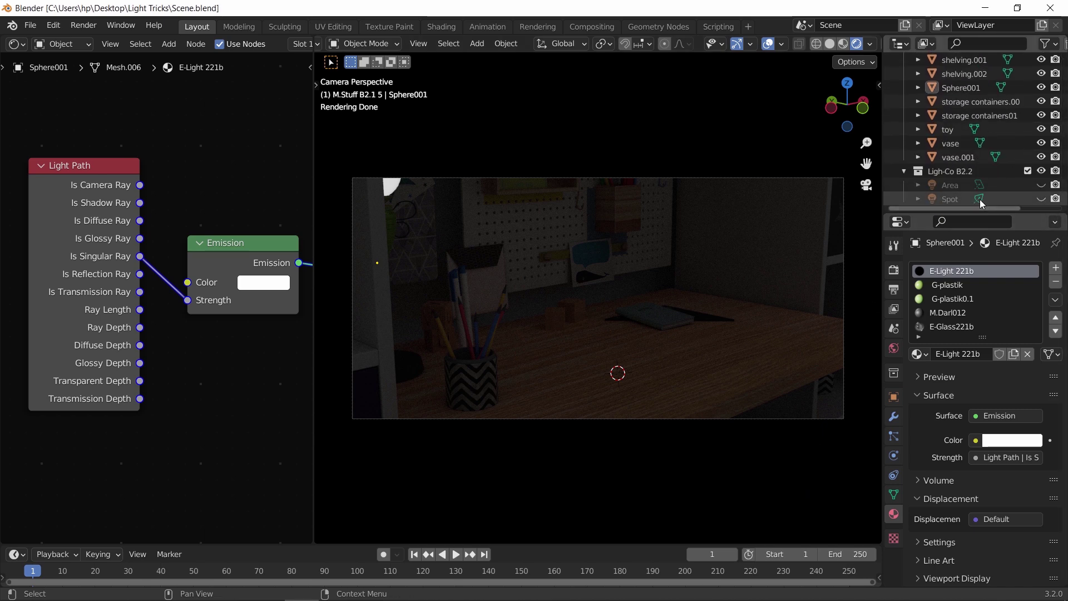
left_click(1039, 199)
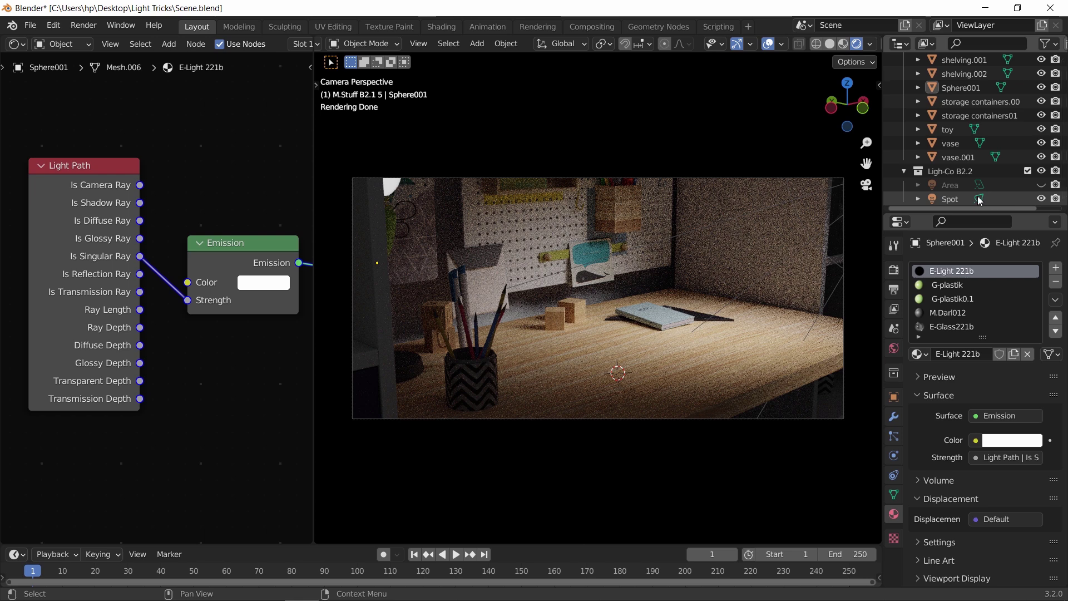
left_click(950, 199)
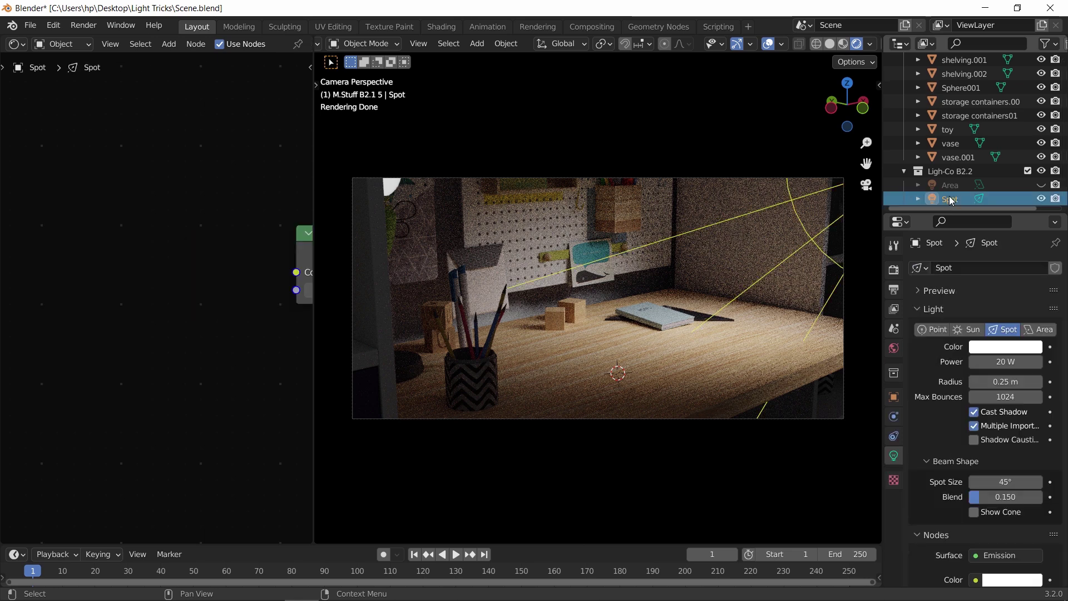
Step: Frame all of the Spot light's nodes in the node editor and select its Emission node
left_click(112, 44)
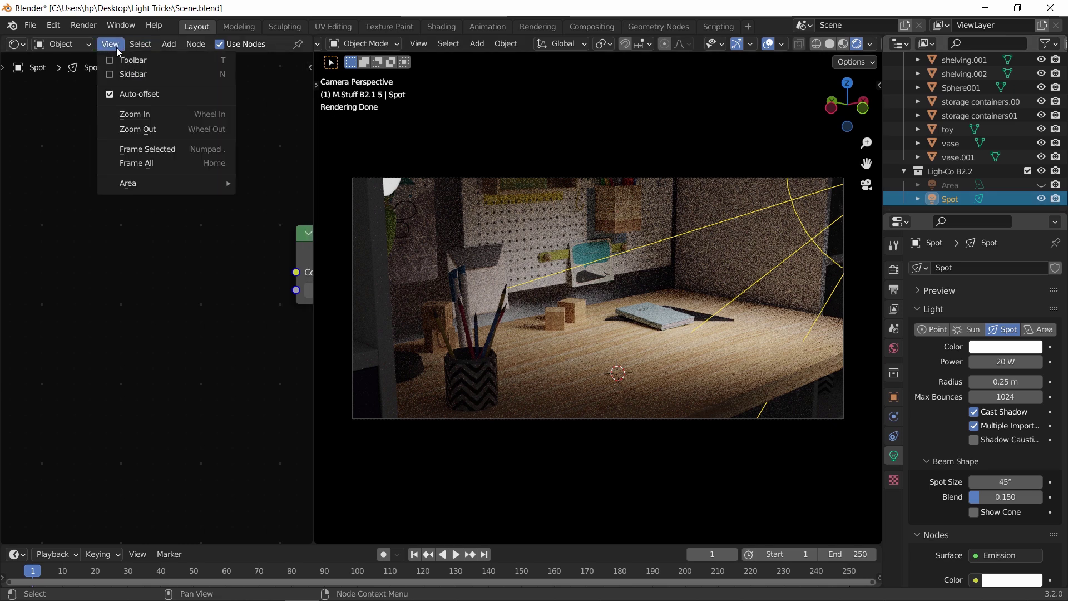
left_click(128, 162)
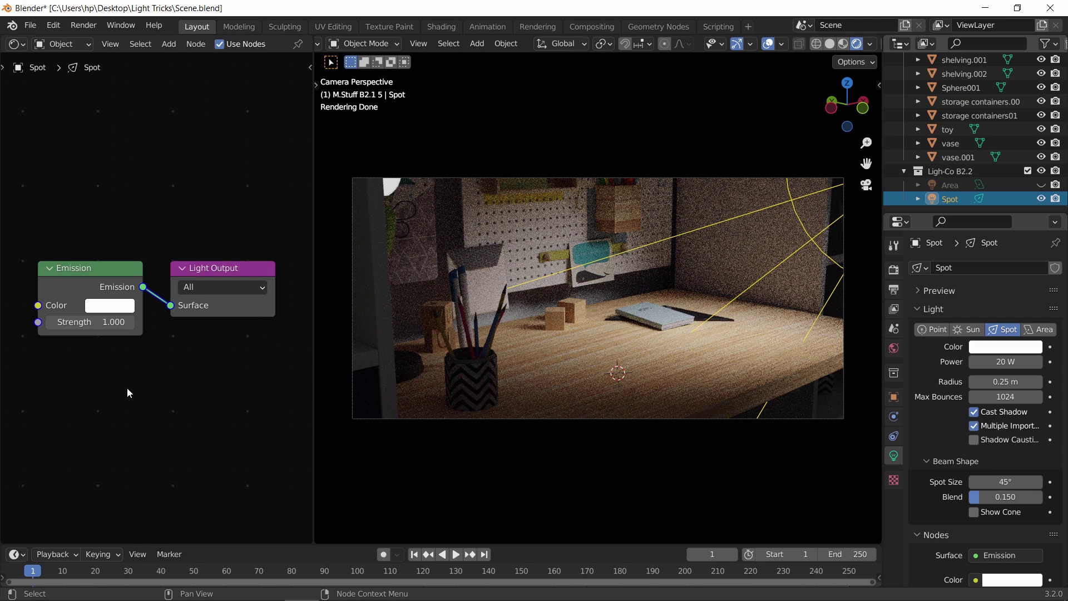
left_click(74, 265)
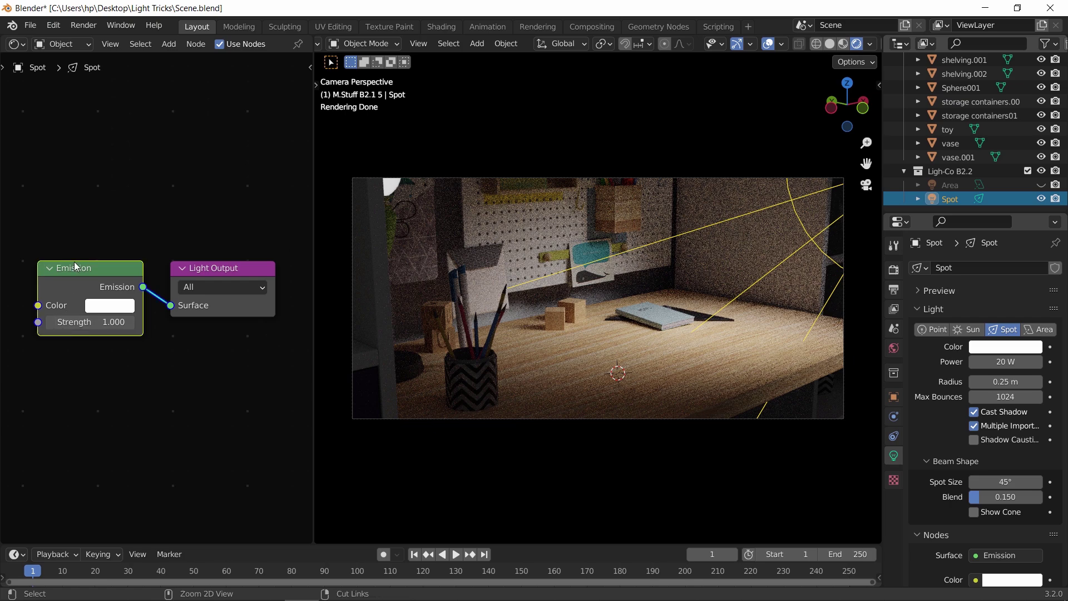
Step: Add Image Texture, Mapping and Texture Coordinate nodes feeding the Emission color with Ctrl+T
key("ctrl+t")
middle_click_drag(115, 406, 288, 424)
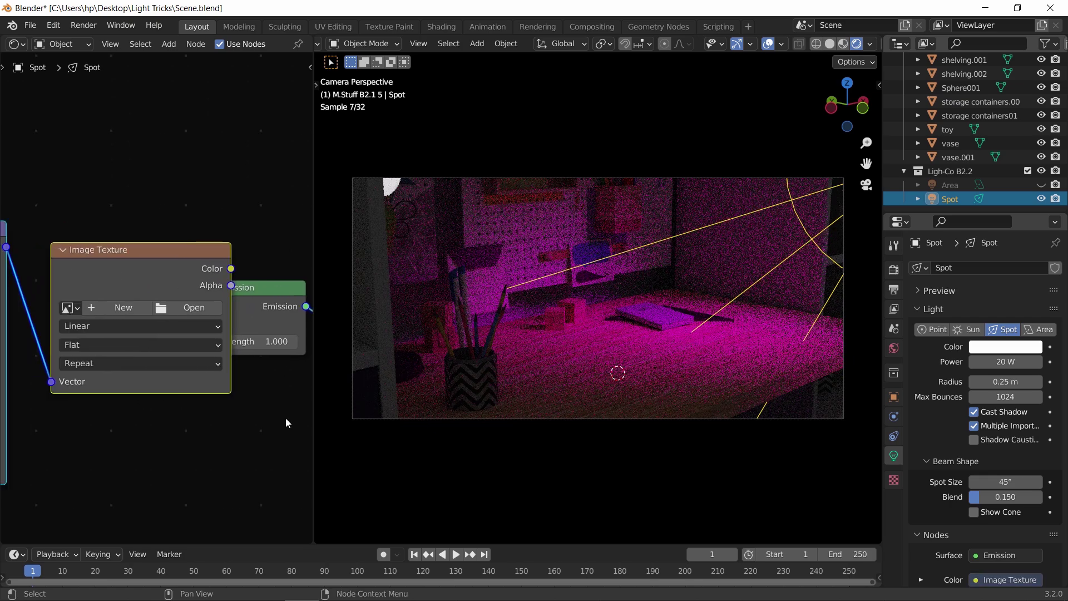
key("g")
left_click(185, 394)
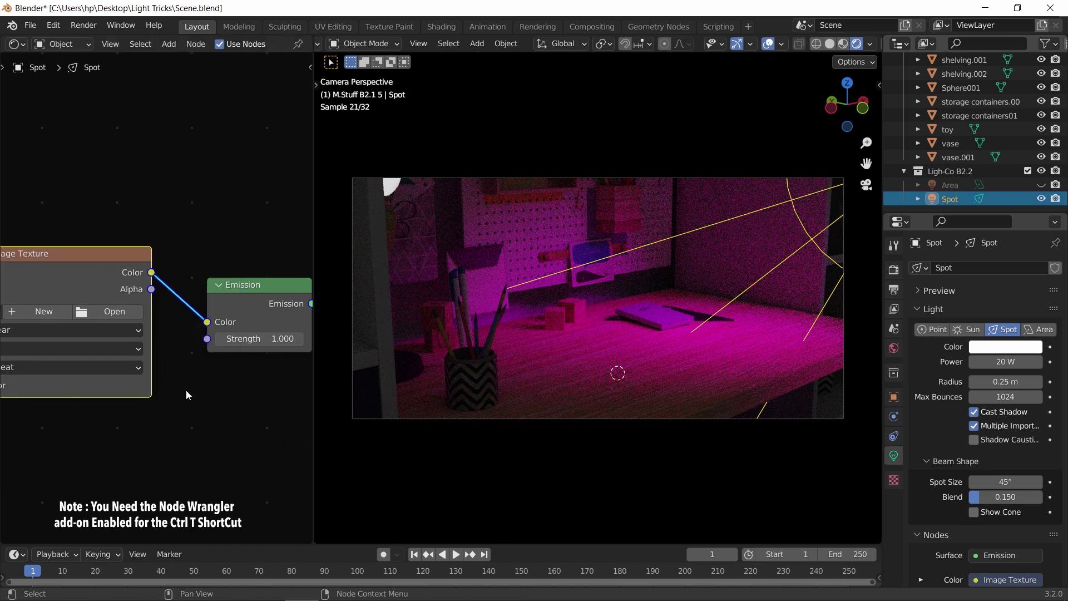
Step: Reframe the node view around the new nodes and browse for an image to load
scroll(206, 351, "down", 1)
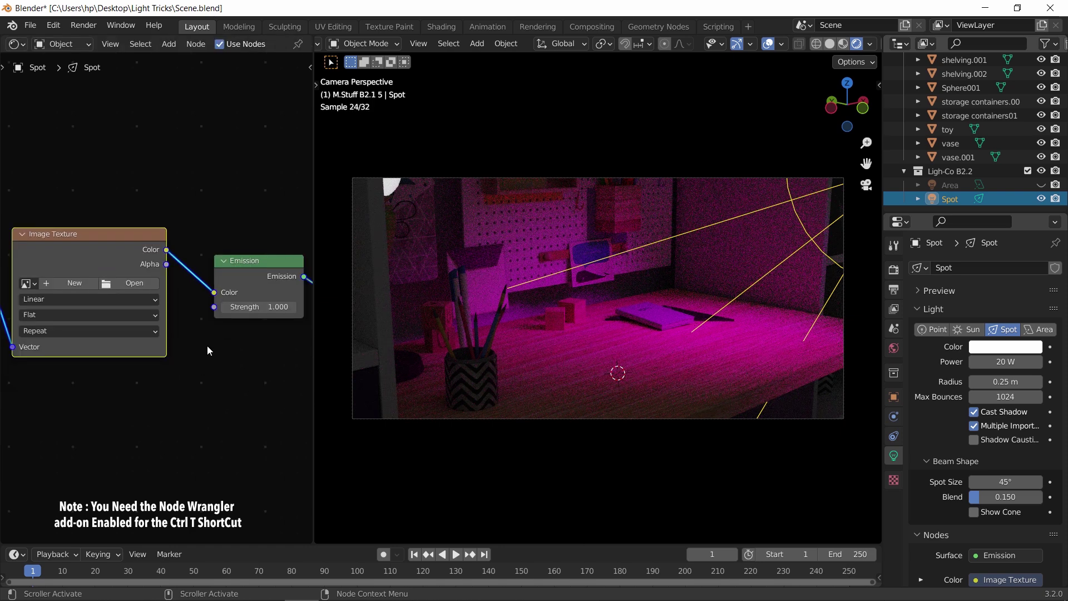
middle_click_drag(148, 392, 222, 403)
scroll(179, 415, "down", 2)
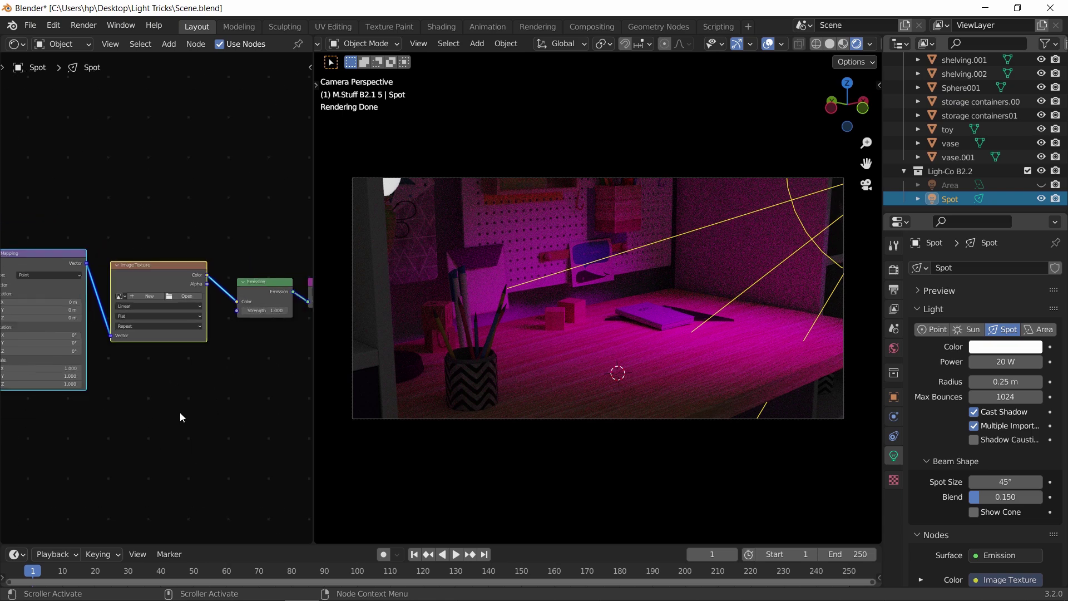
scroll(198, 429, "down", 1)
middle_click_drag(193, 429, 132, 425)
scroll(117, 407, "up", 2)
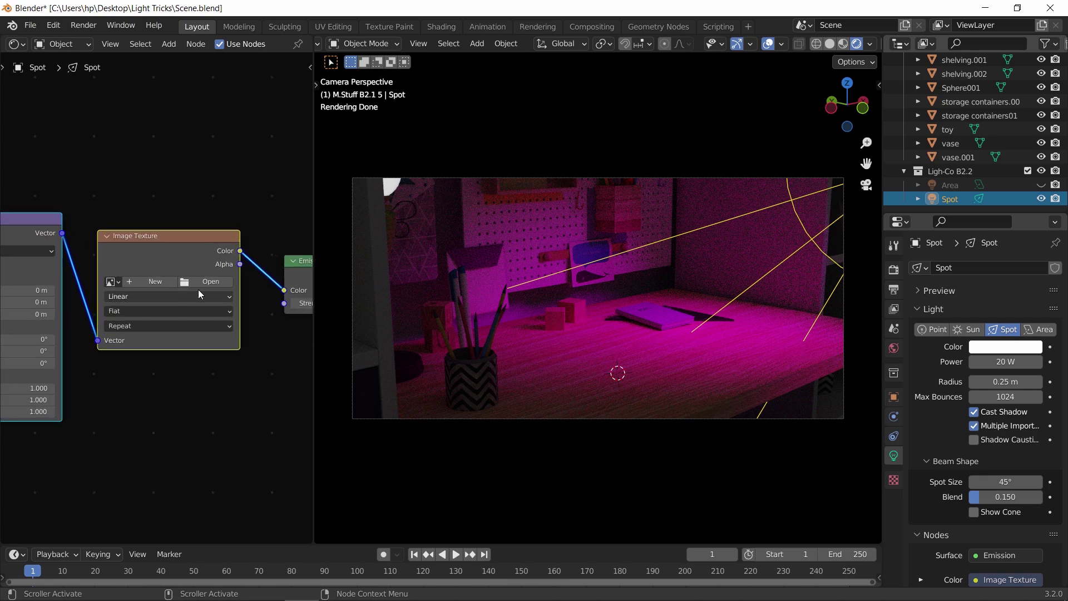
left_click(217, 288)
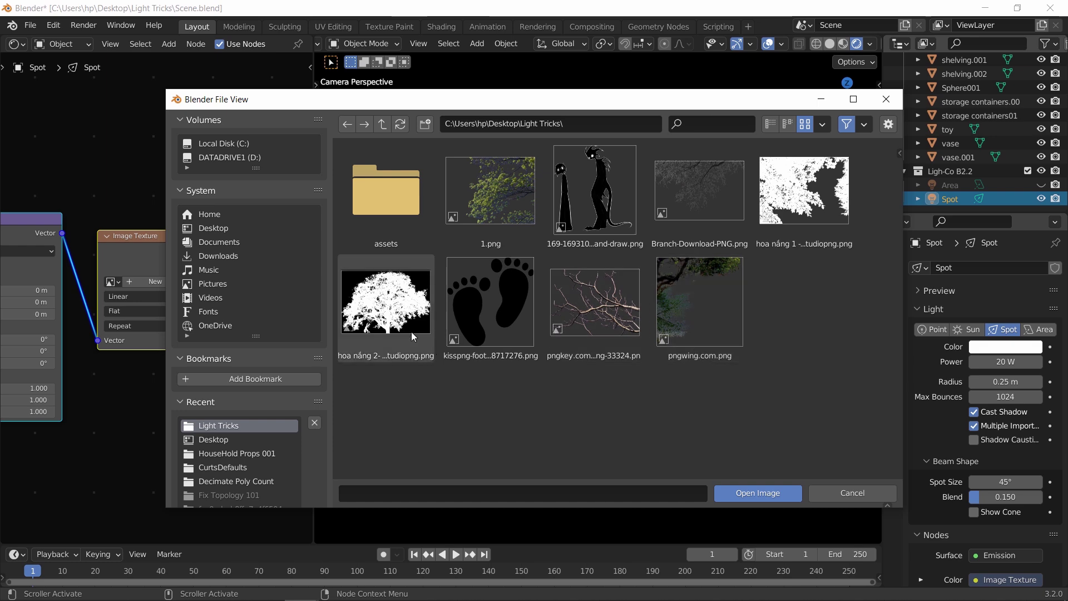
Step: Load the 'hoa nang 2' tree image and link Texture Coordinate Normal to Mapping Vector
left_click(398, 530)
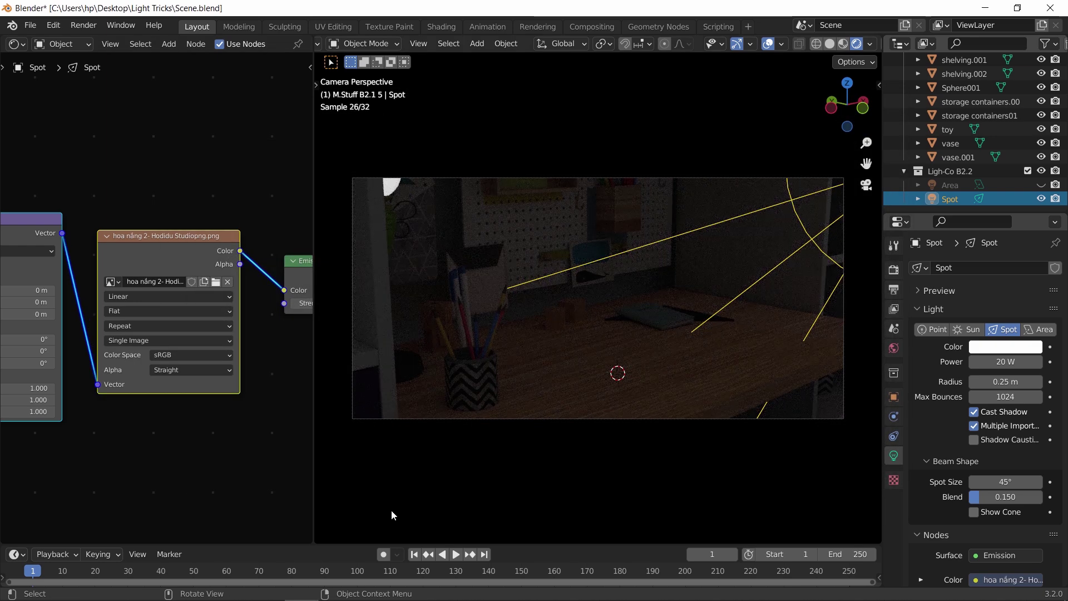
scroll(168, 457, "down", 2)
middle_click_drag(99, 458, 153, 426)
scroll(152, 426, "up", 3)
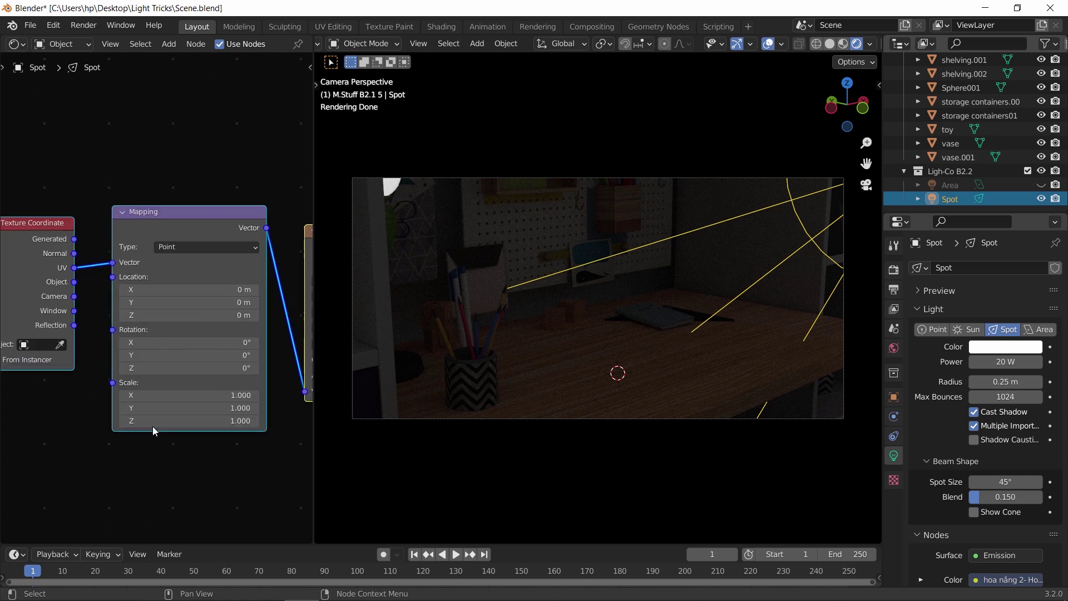
left_click_drag(79, 258, 117, 265)
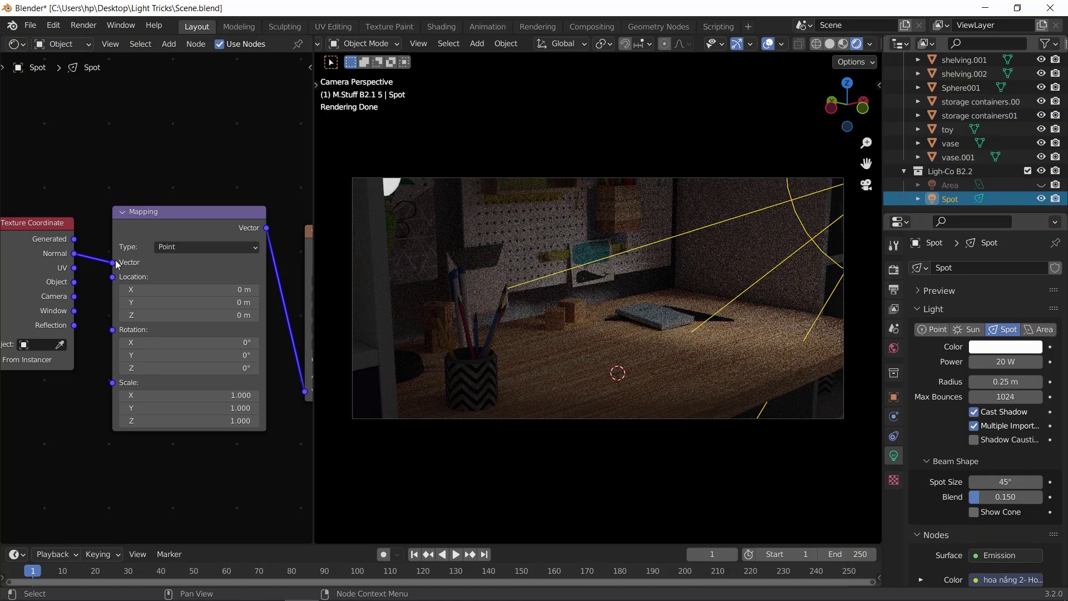
Step: Hide all objects except the Plane and Spot, then select the Spot light
left_click(406, 306, "shift")
key("shift+h")
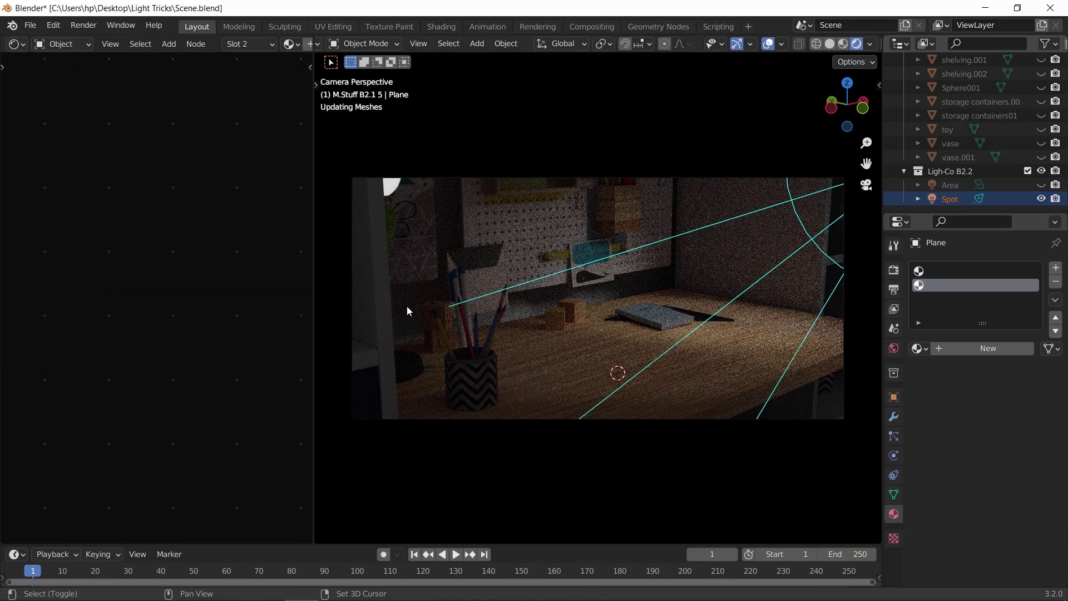
middle_click_drag(529, 329, 736, 401)
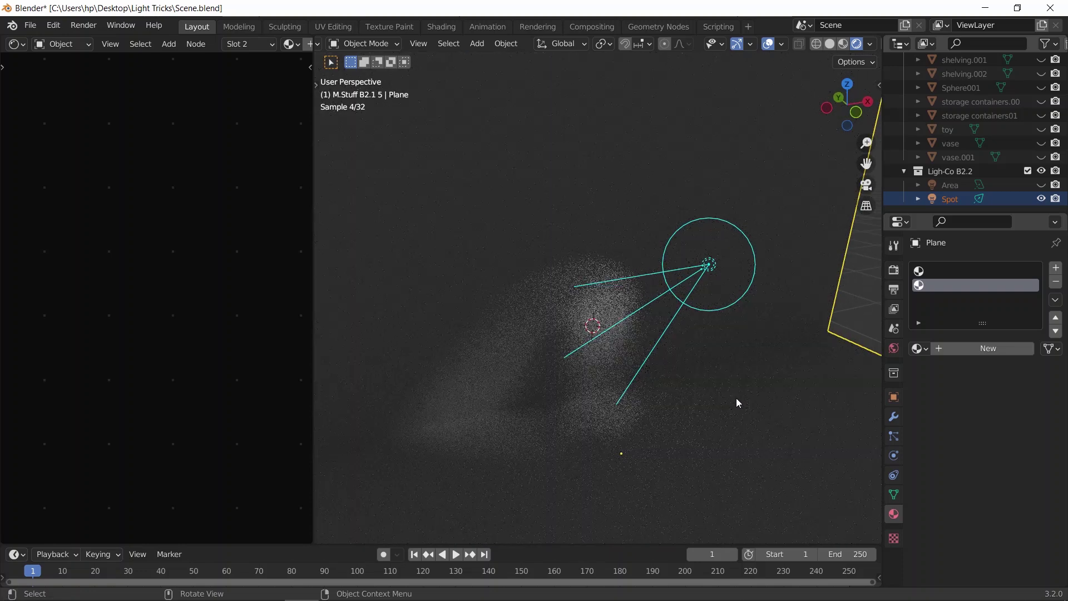
left_click(712, 265)
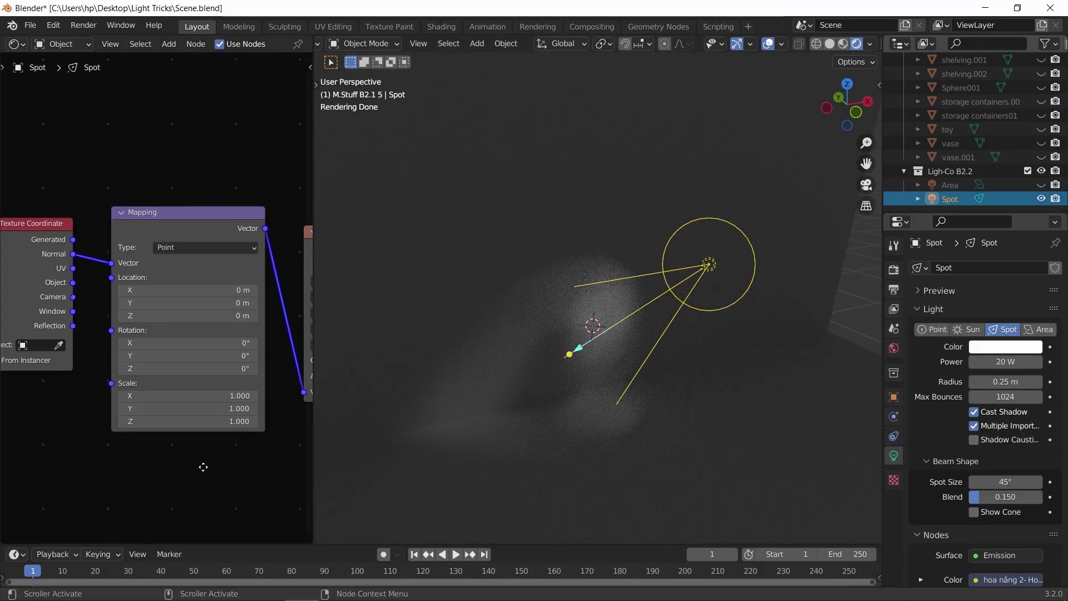
Step: Raise the image Emission Strength to 7.9 and set the spot radius to 0
scroll(290, 408, "right", 8, "ctrl")
left_click_drag(250, 287, 283, 288)
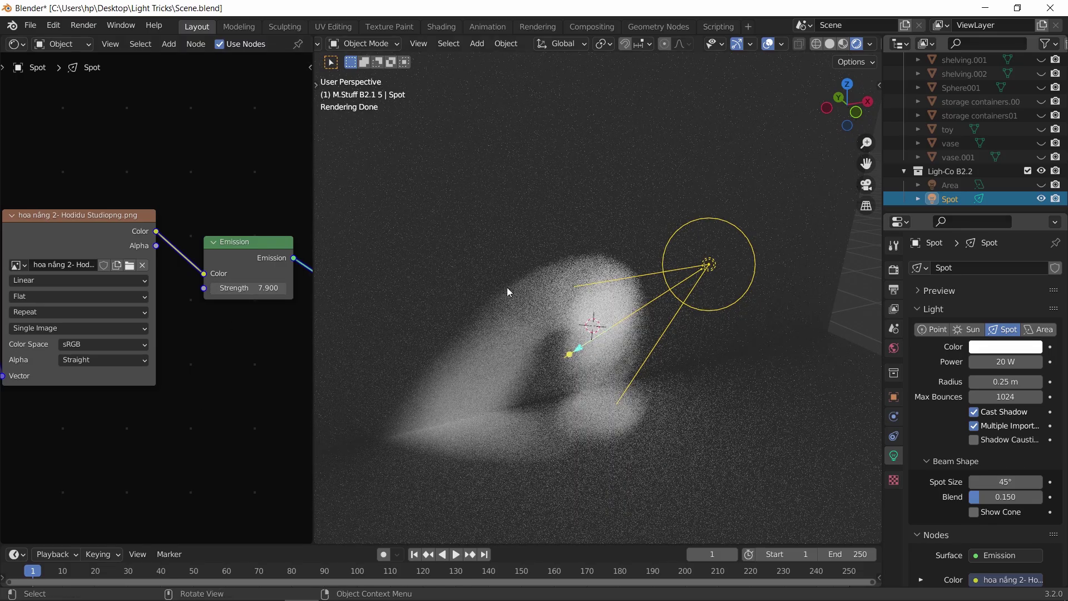
left_click(993, 380)
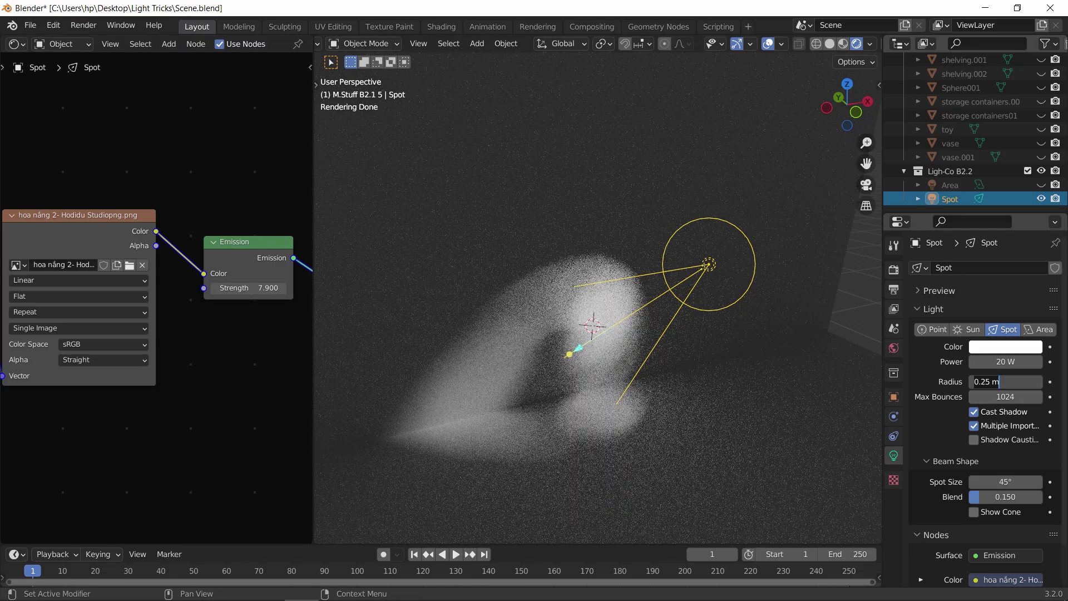
type("0")
key("Return")
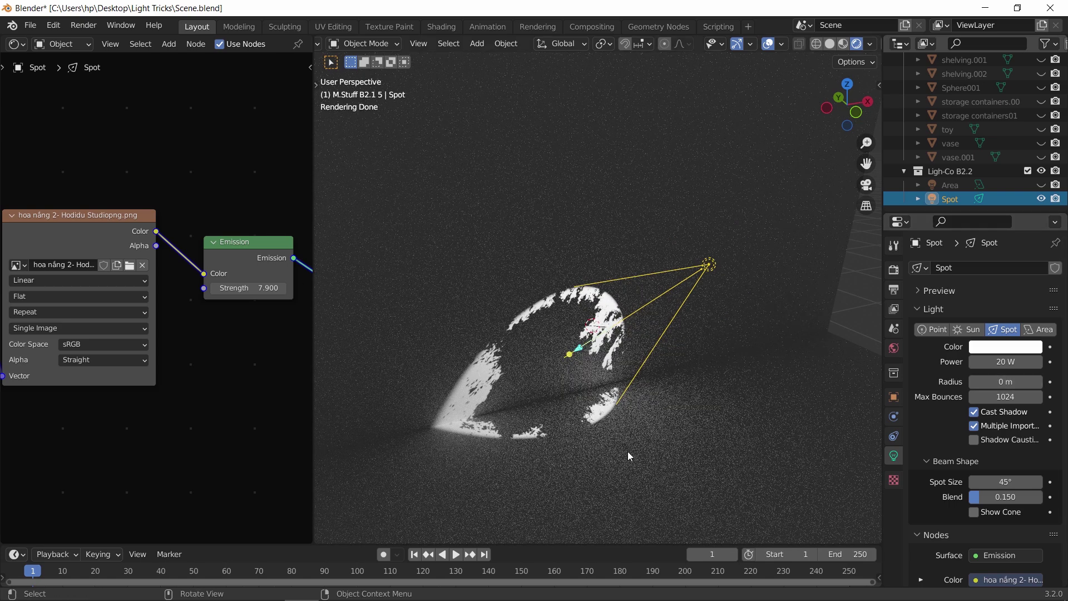
Step: Set the spot radius to 0.01 m and widen the Spot Size to 124°
left_click_drag(1004, 482, 1046, 481)
middle_click_drag(789, 423, 631, 475)
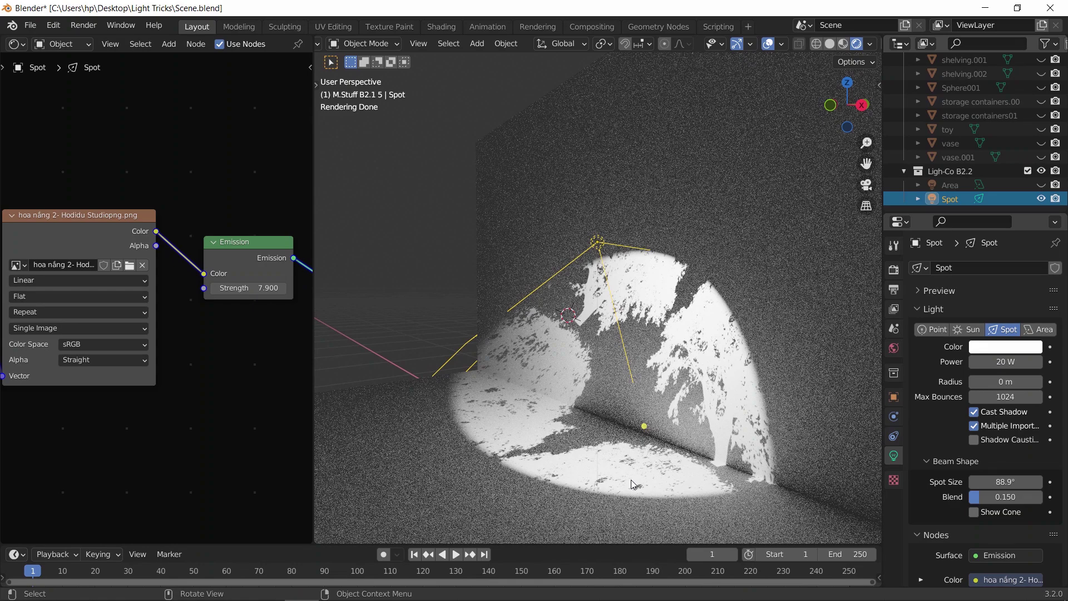
left_click(991, 385)
type("0.01")
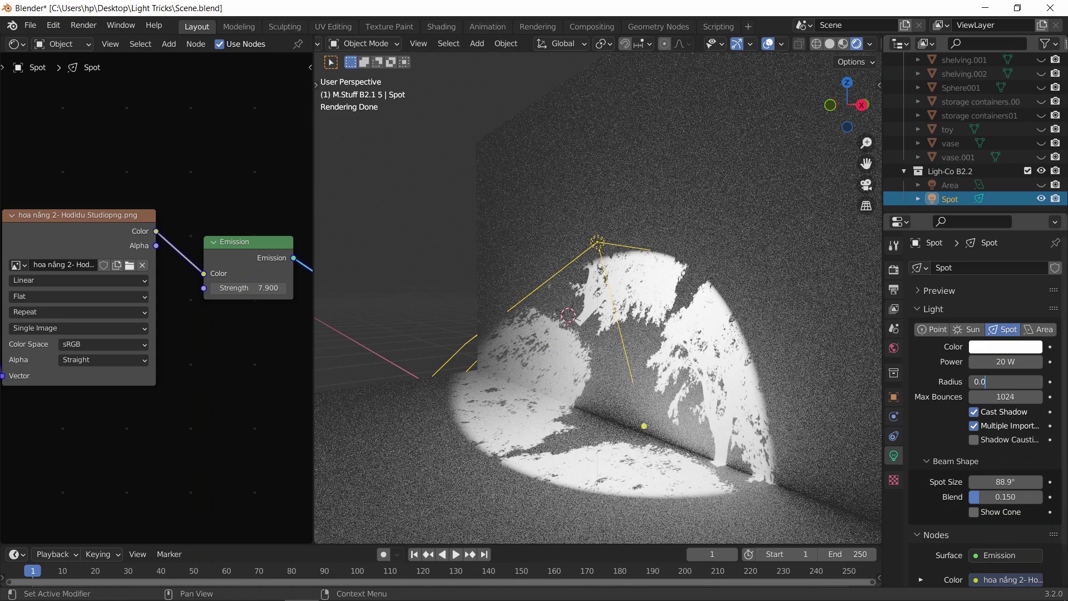
key("Return")
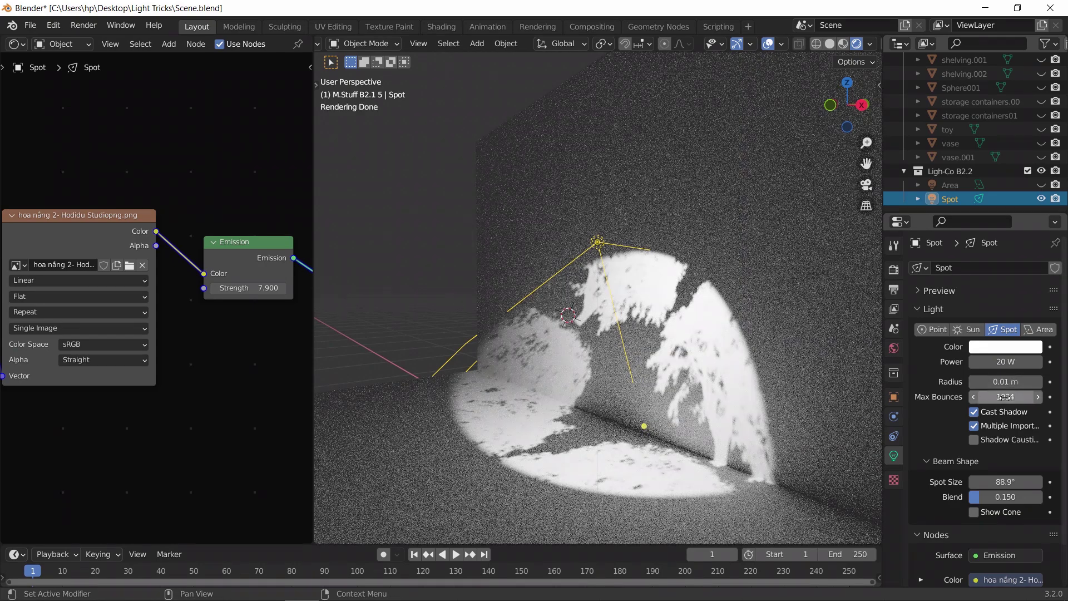
left_click_drag(1001, 481, 642, 433)
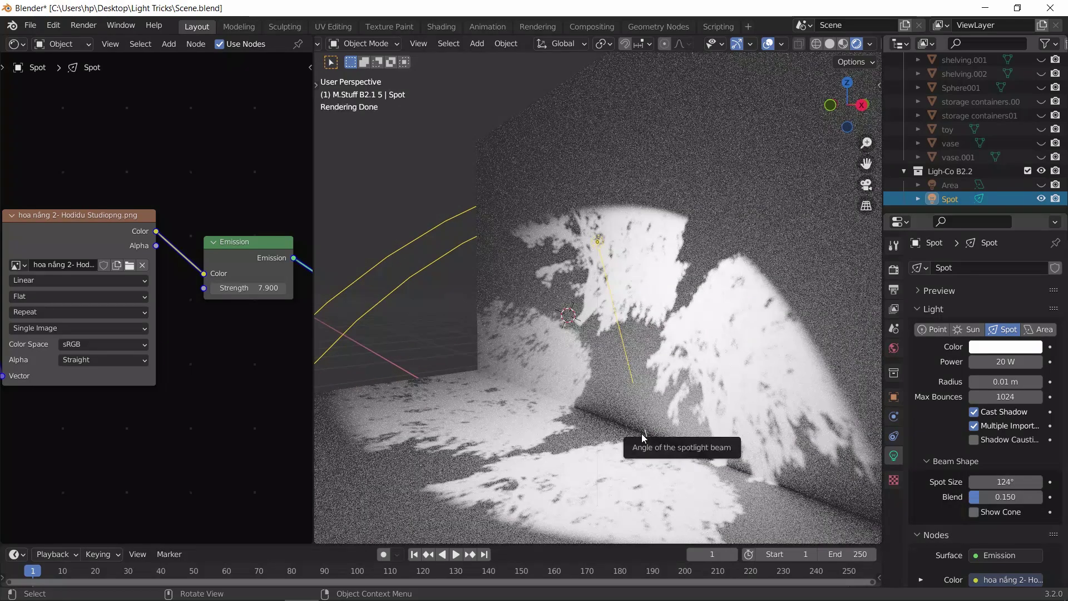
middle_click_drag(100, 458, 285, 437)
scroll(215, 438, "up", 3)
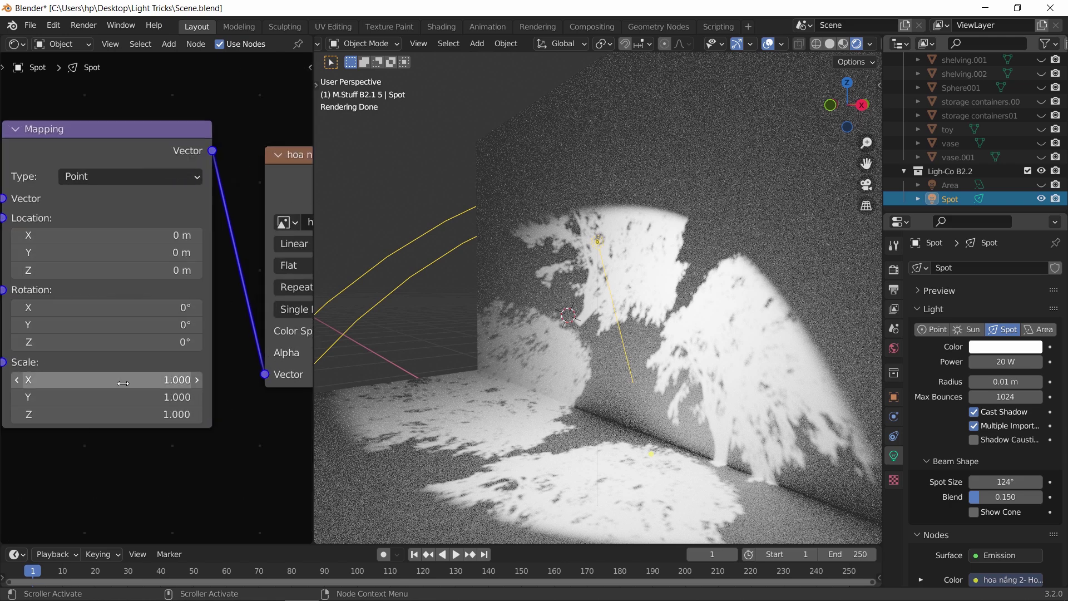
left_click_drag(94, 341, 125, 342)
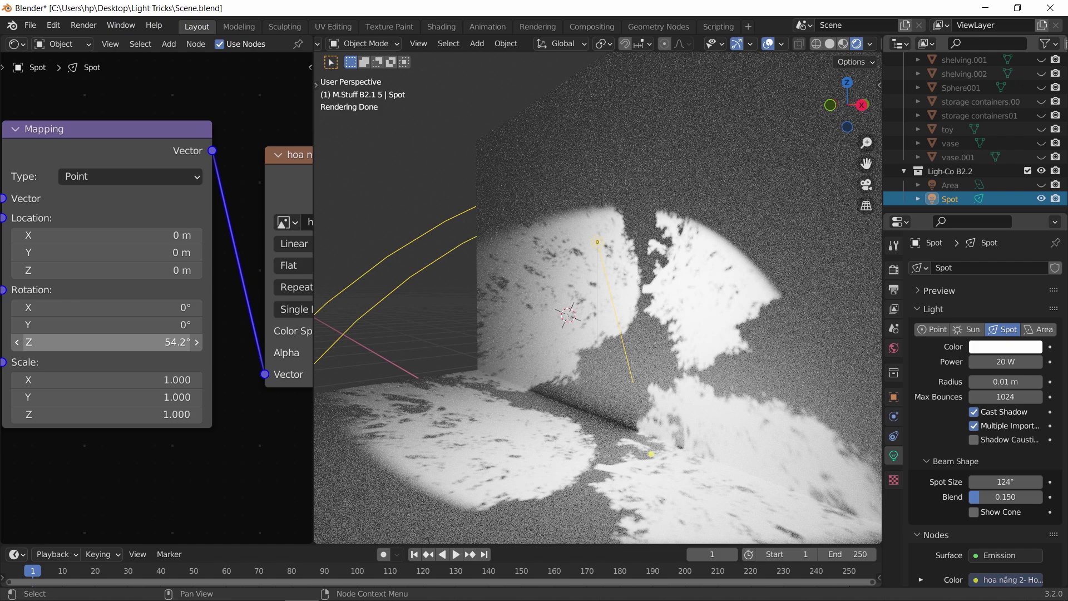
left_click_drag(139, 307, 139, 342)
type("0")
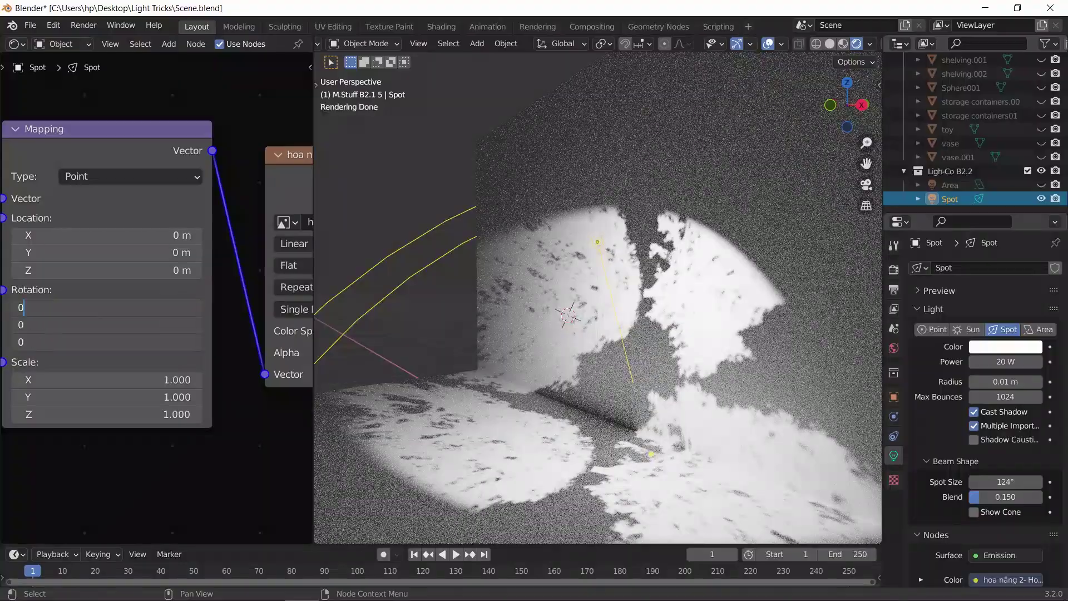
key("Return")
scroll(218, 456, "down", 2)
middle_click_drag(218, 456, 79, 430)
Step: Insert an Invert node between the image texture and the Emission node
key("shift+a")
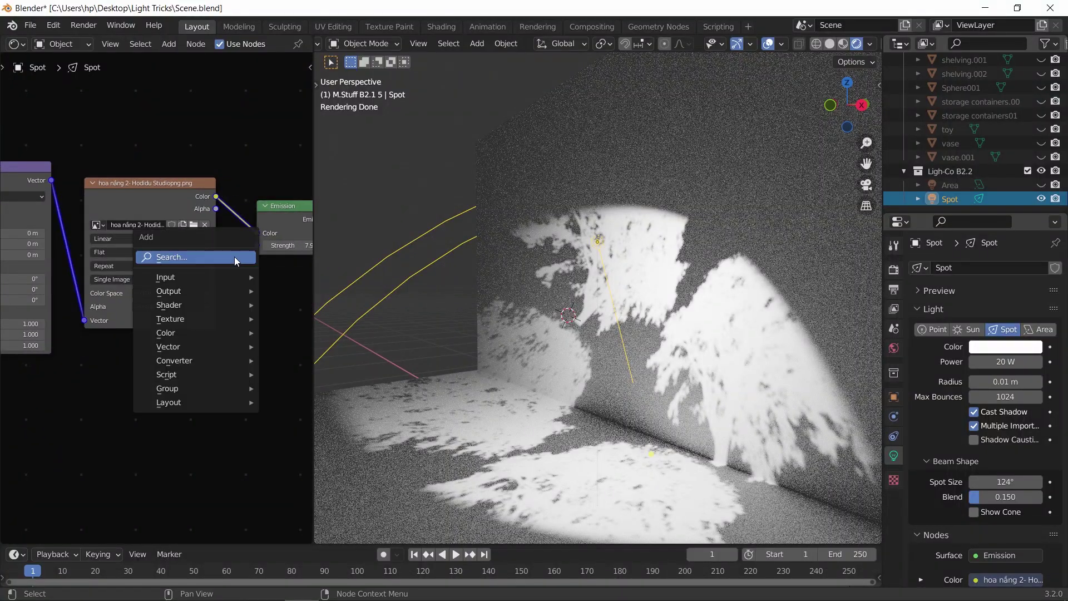
left_click(235, 256)
type("in")
key("Return")
left_click(239, 200)
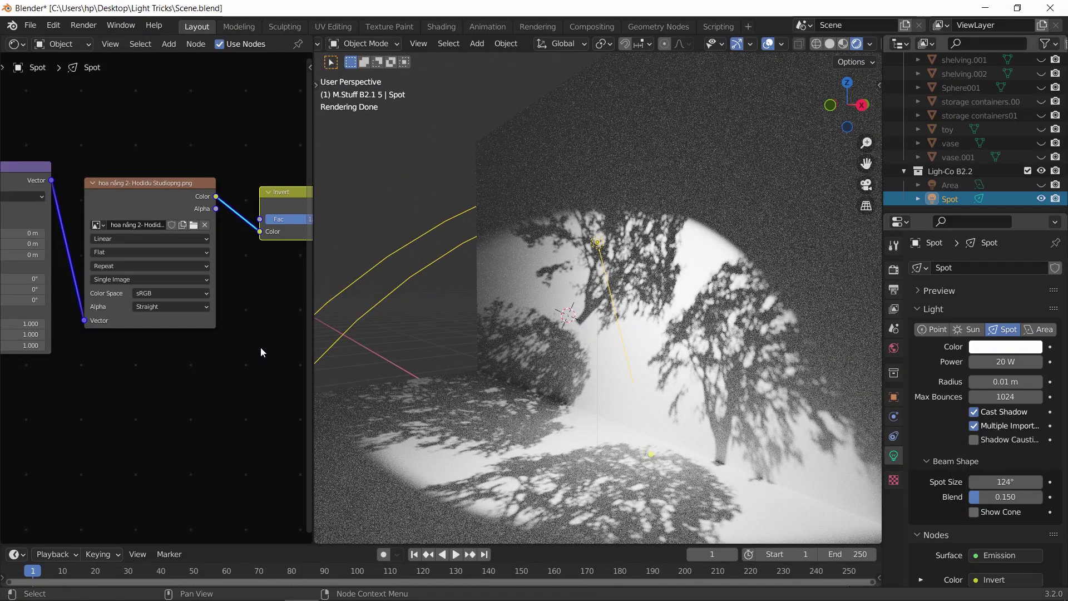
Step: Set the Mapping node's Scale to 0.5 on all three axes
scroll(167, 362, "left", 3, "ctrl")
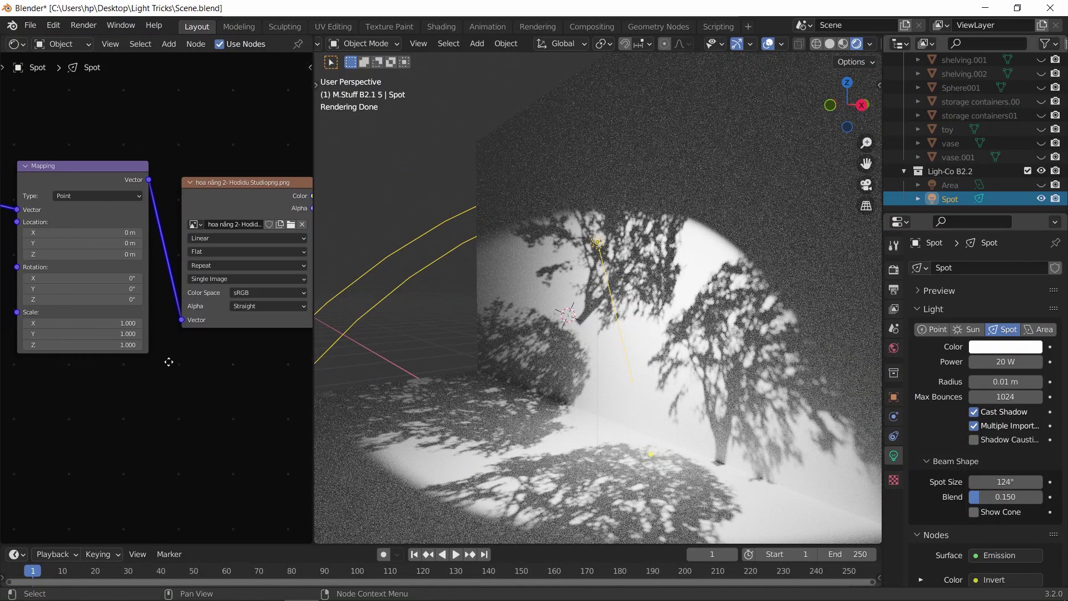
scroll(167, 362, "up", 4)
left_click(94, 328)
type("0.5")
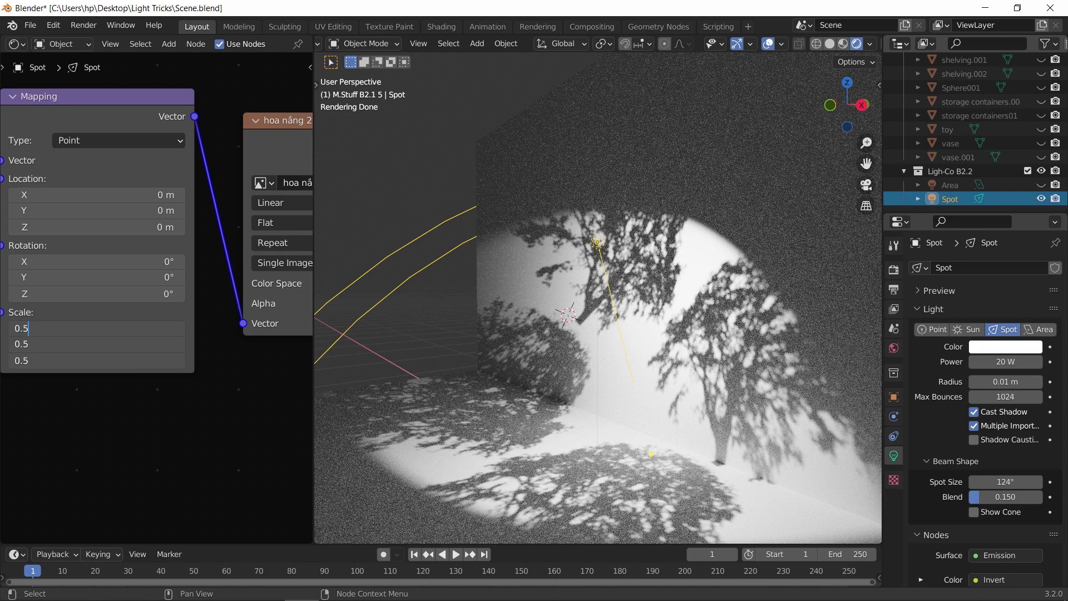
key("Return")
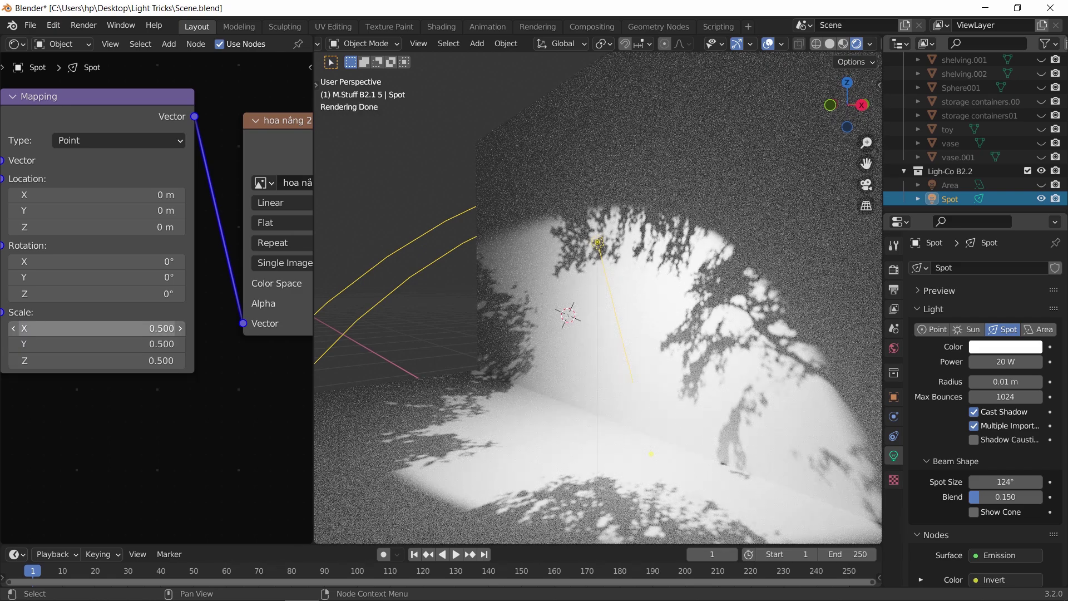
Step: Rotate the tree pattern 38.3° around Z and widen the Spot Size to 156°
scroll(115, 394, "down", 3)
middle_click_drag(115, 393, 208, 390)
left_click_drag(95, 287, 133, 288)
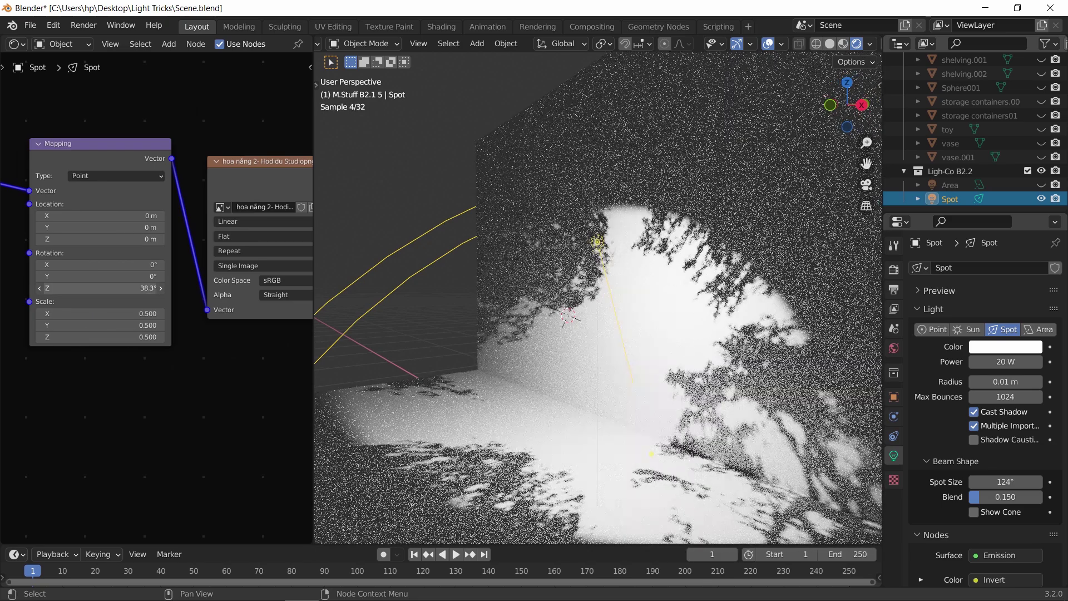
left_click_drag(1001, 482, 1029, 481)
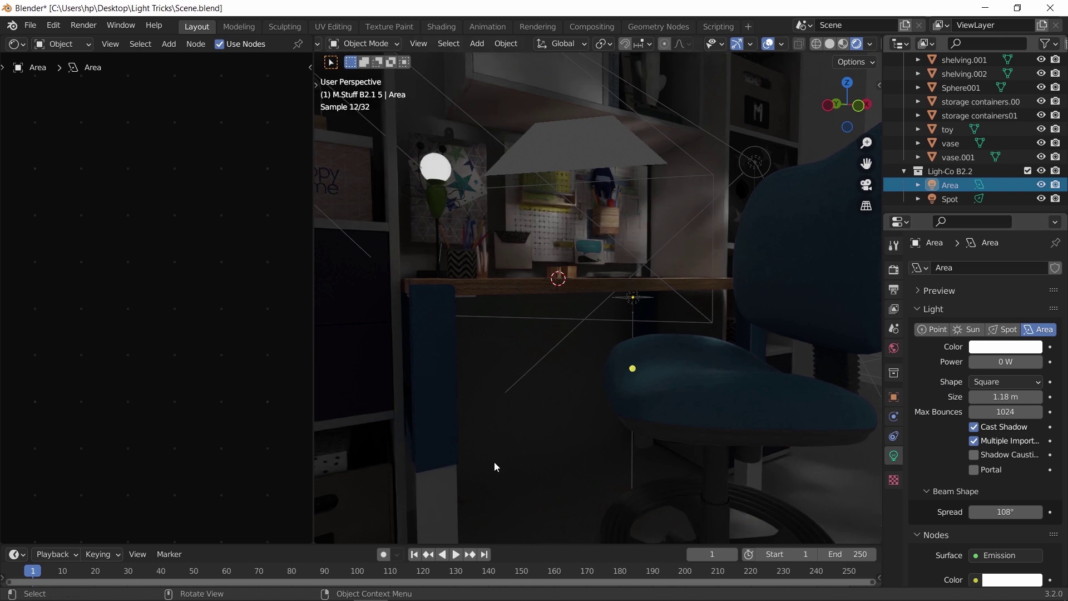
Step: Set the Area light's Power to 5 W, then to -2 W
left_click(1005, 362)
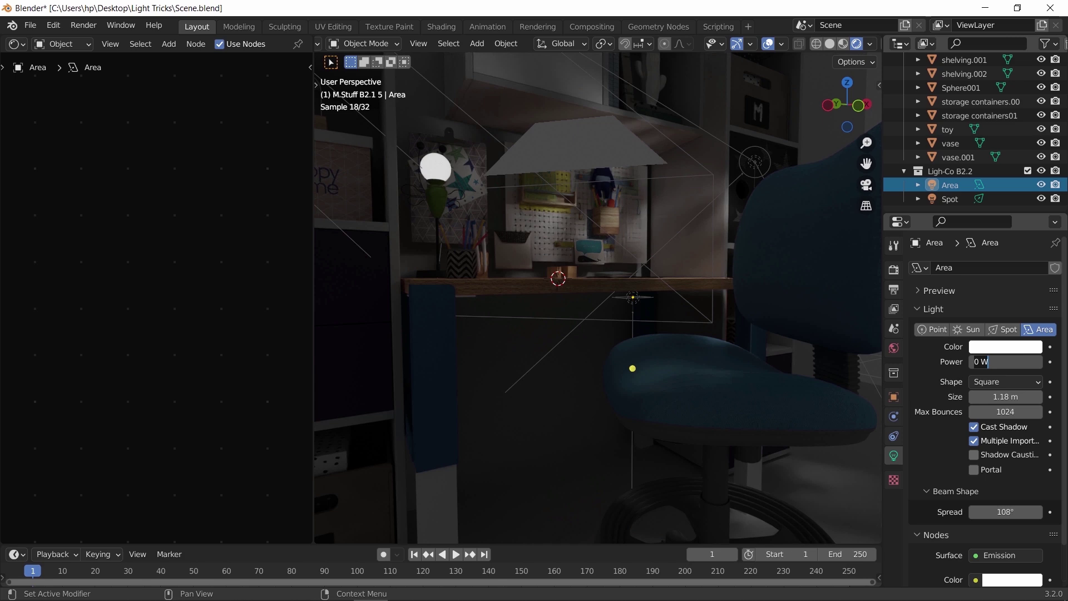
type("5")
key("Return")
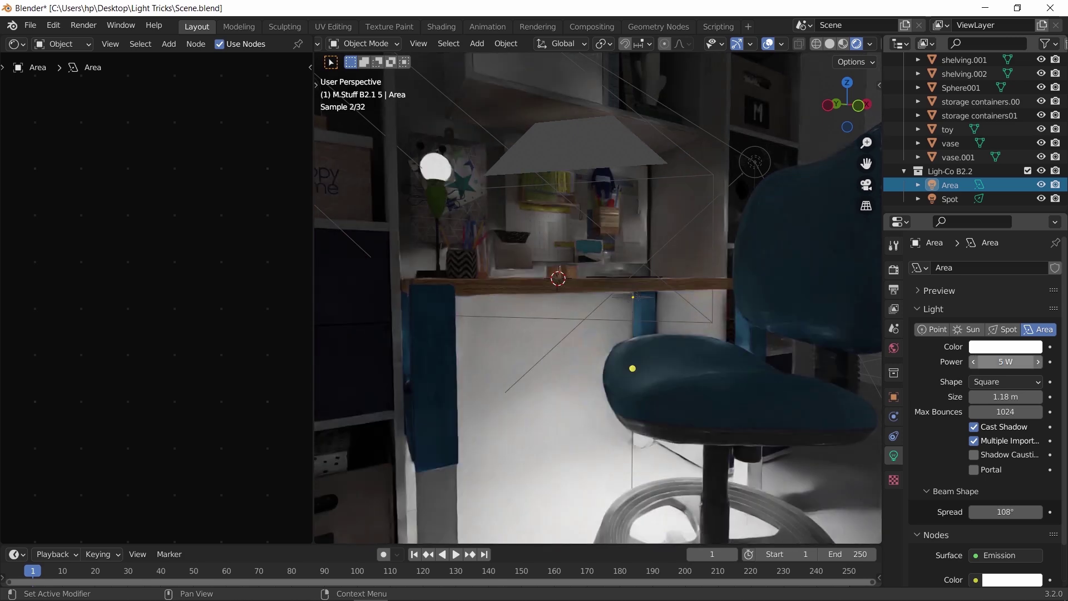
left_click(1005, 362)
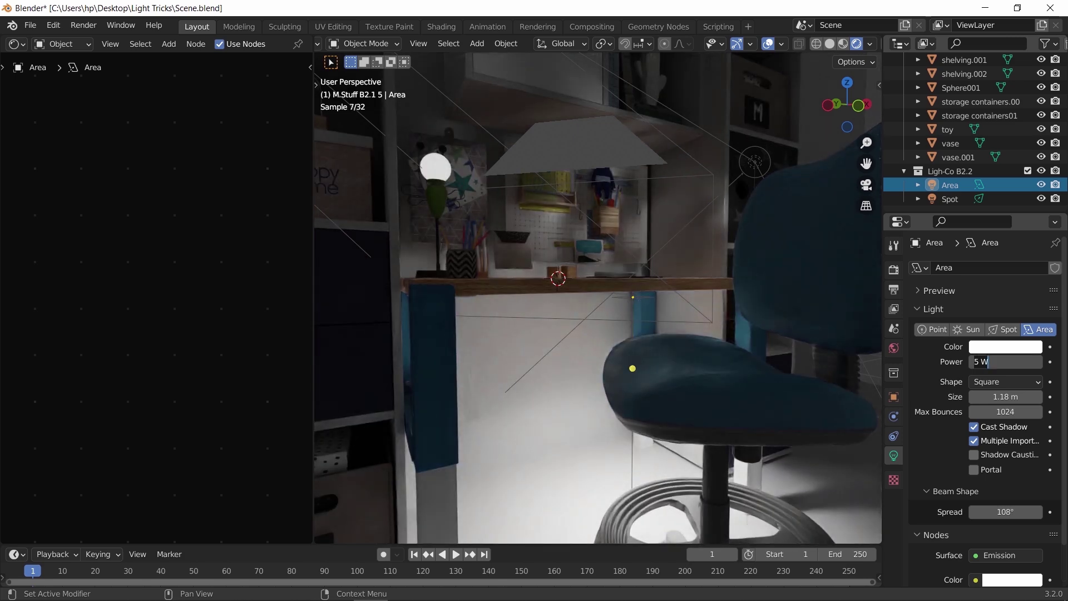
type("-2")
key("Return")
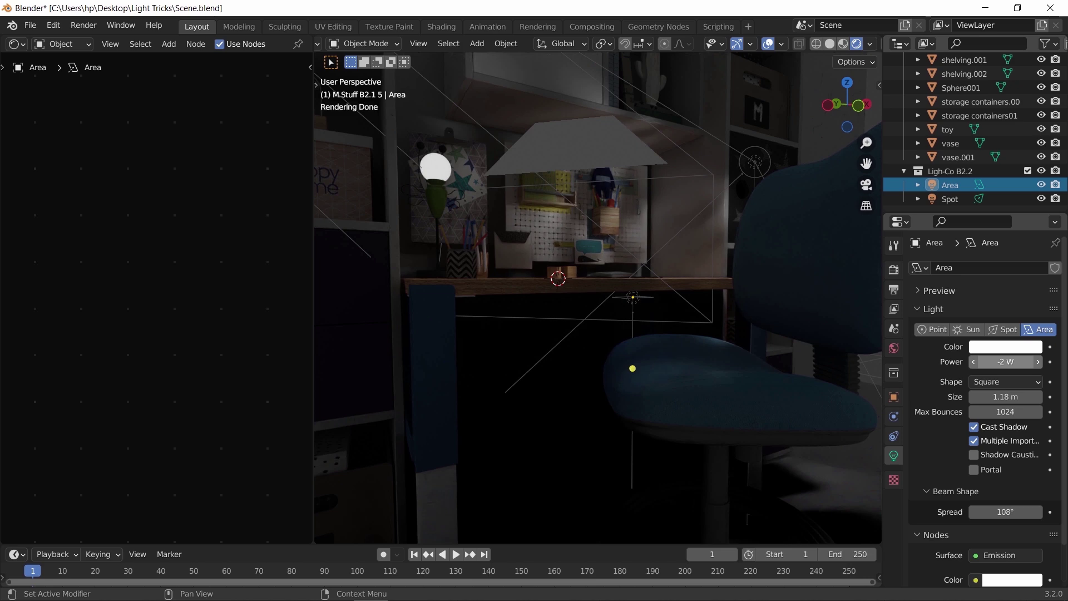
scroll(686, 405, "down", 3)
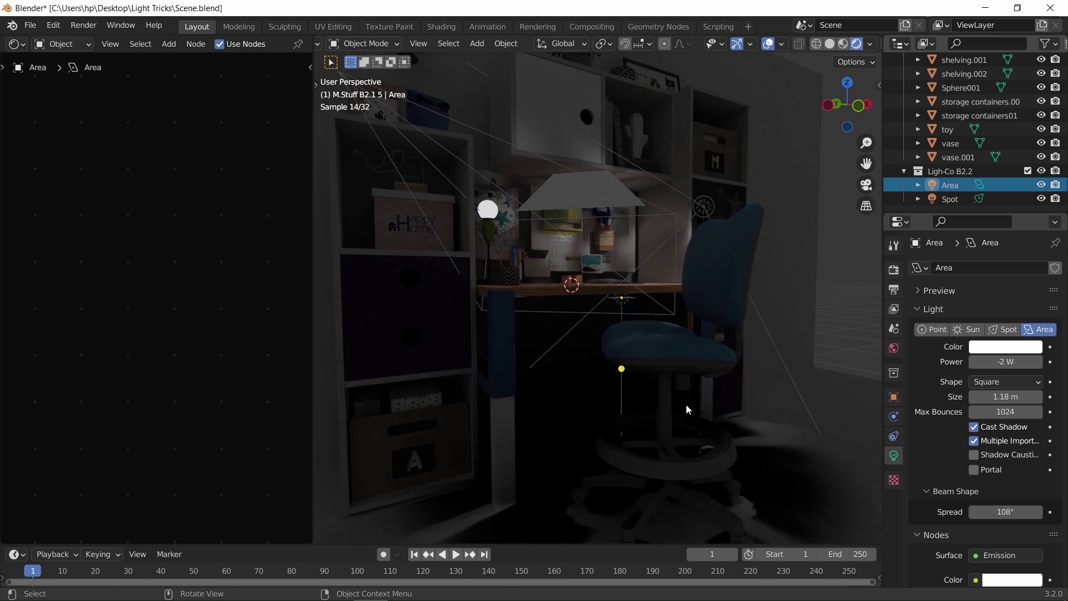
Step: Set the Area light's Power to -0.2 W and toggle its visibility to compare
left_click(1004, 362)
type("-0.")
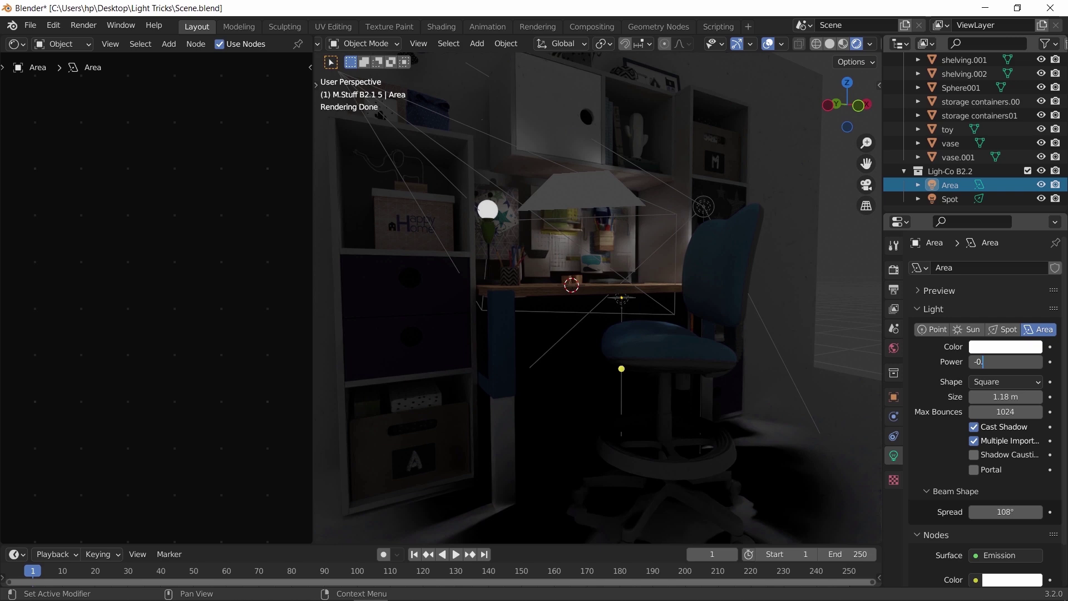
type("2")
key("Return")
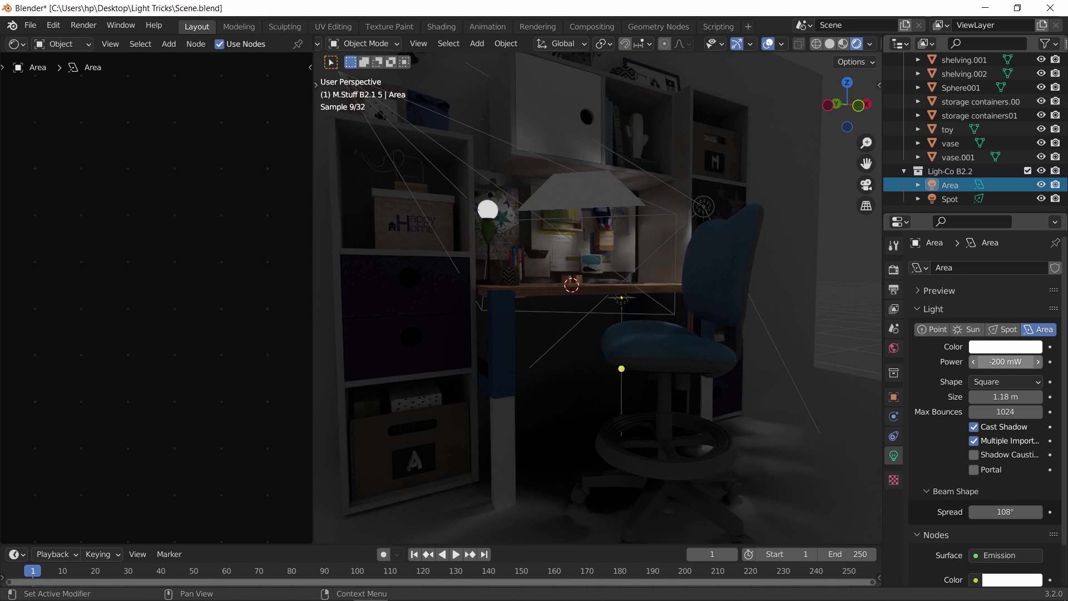
left_click(1041, 185)
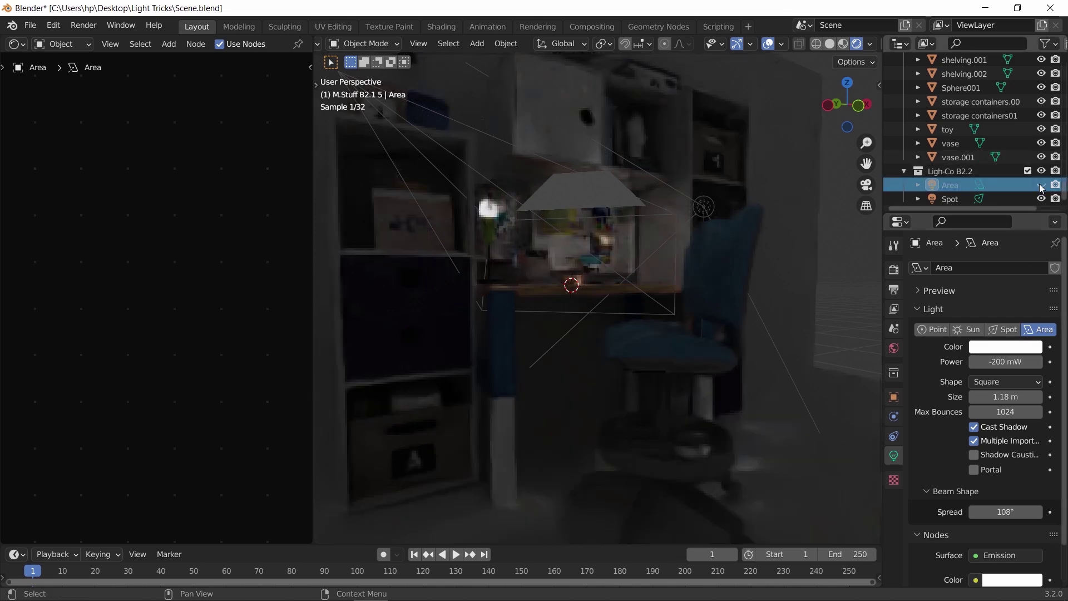
left_click(1040, 185)
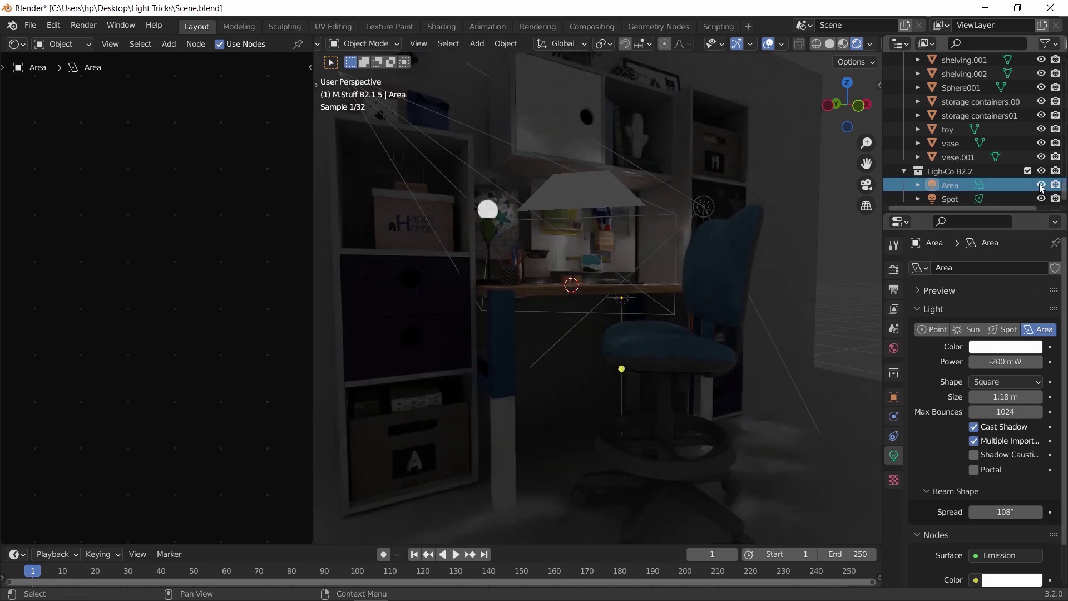